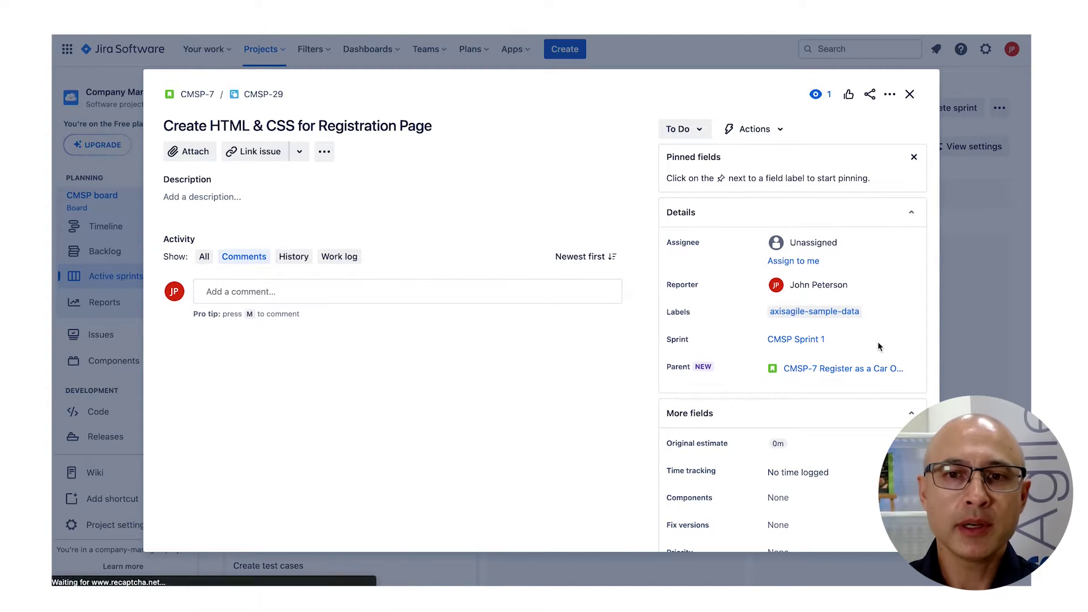
- Change CMSP-29's original estimate from 0m to 8h (shown as 1d) and bring up the Time tracking form
scroll(878, 346, down, 2)
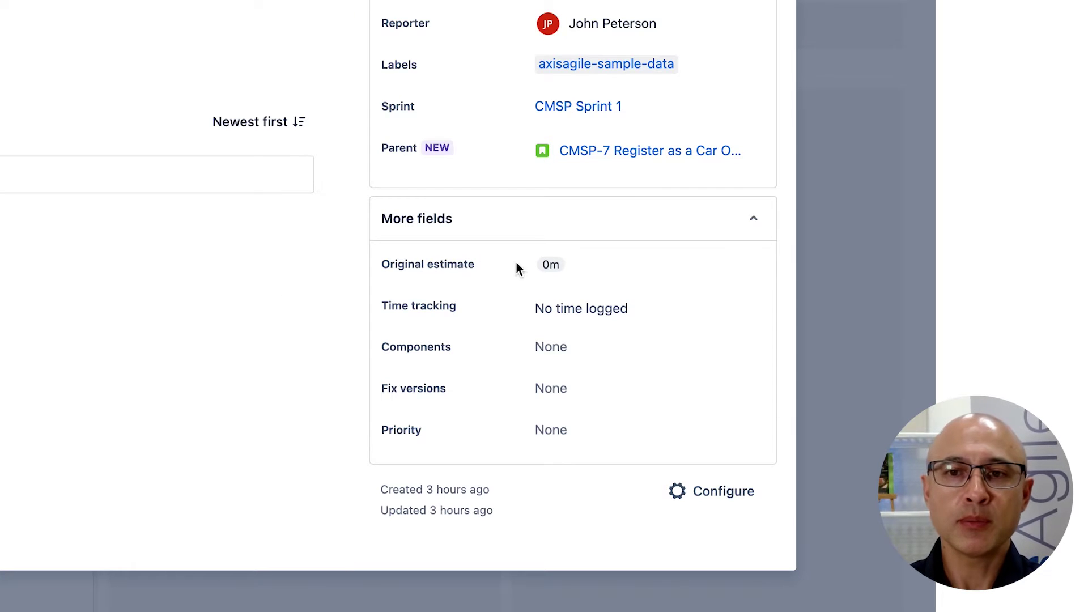
click(547, 266)
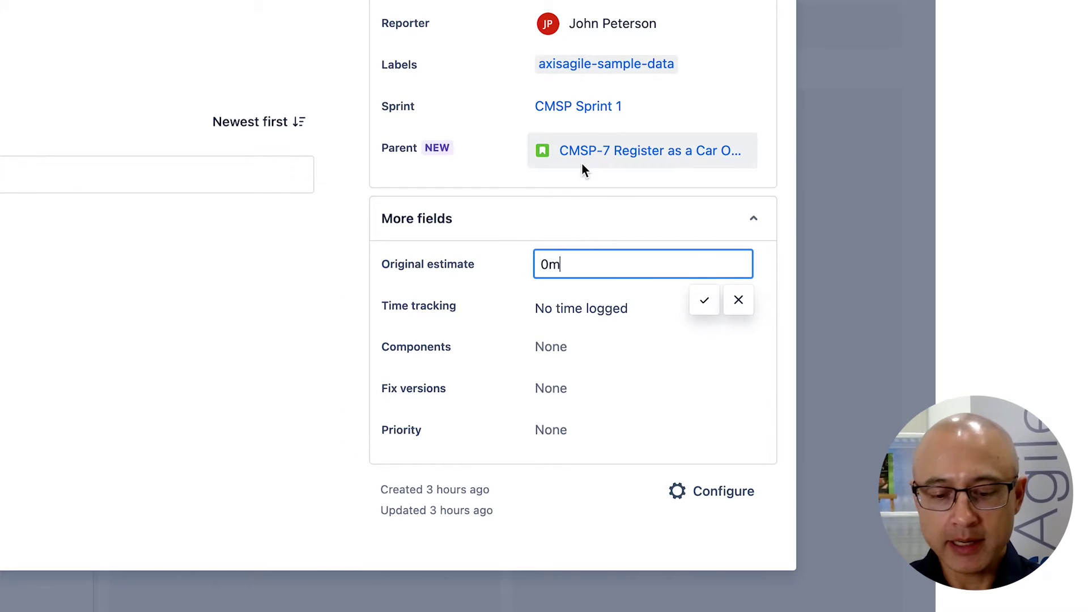
key(BackSpace)
key(BackSpace)
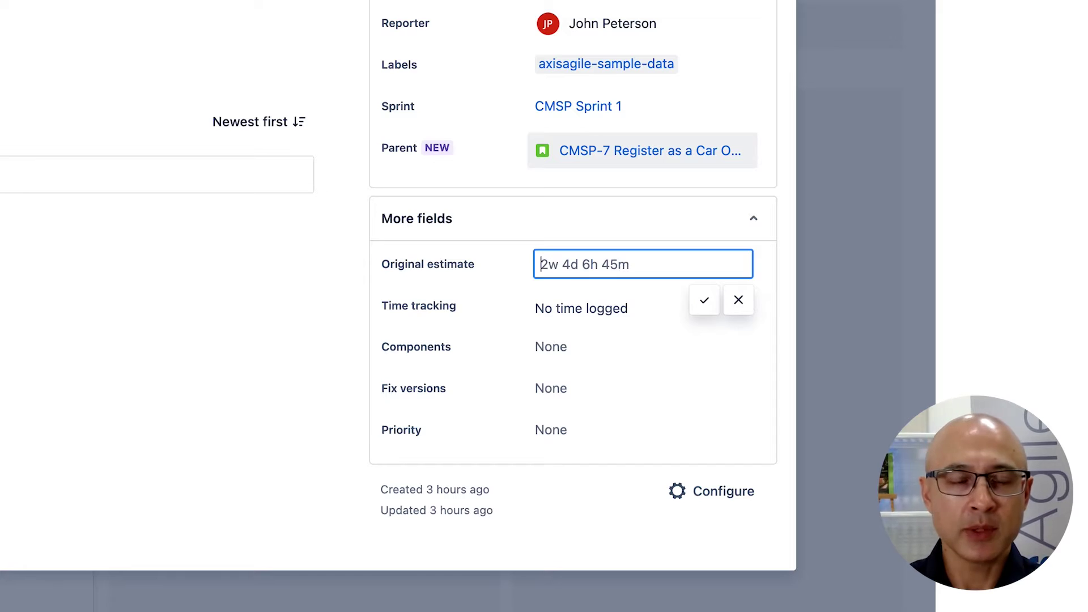
text(8h)
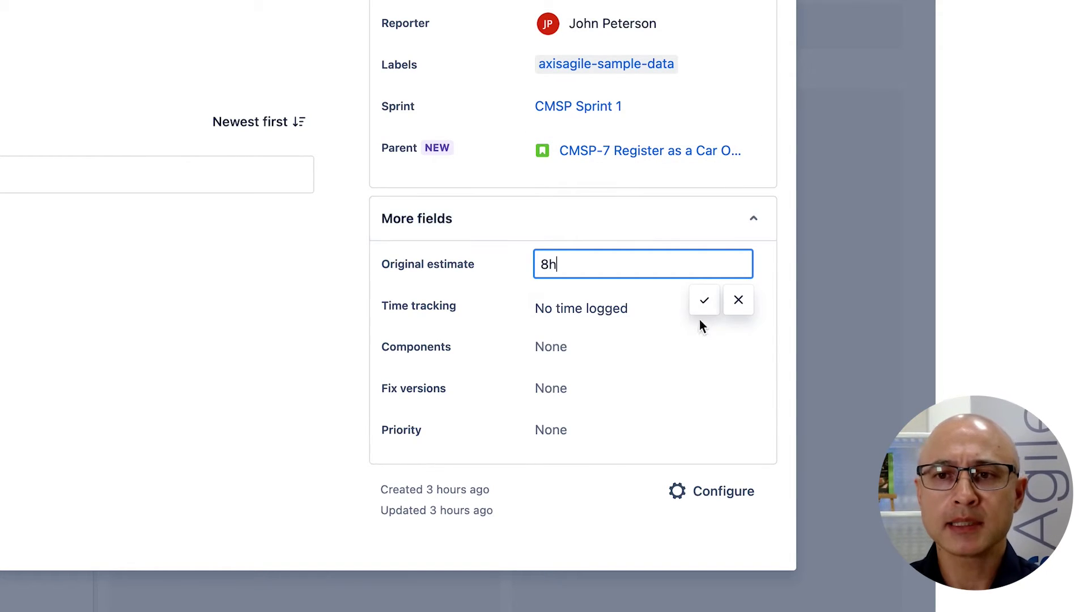
click(704, 304)
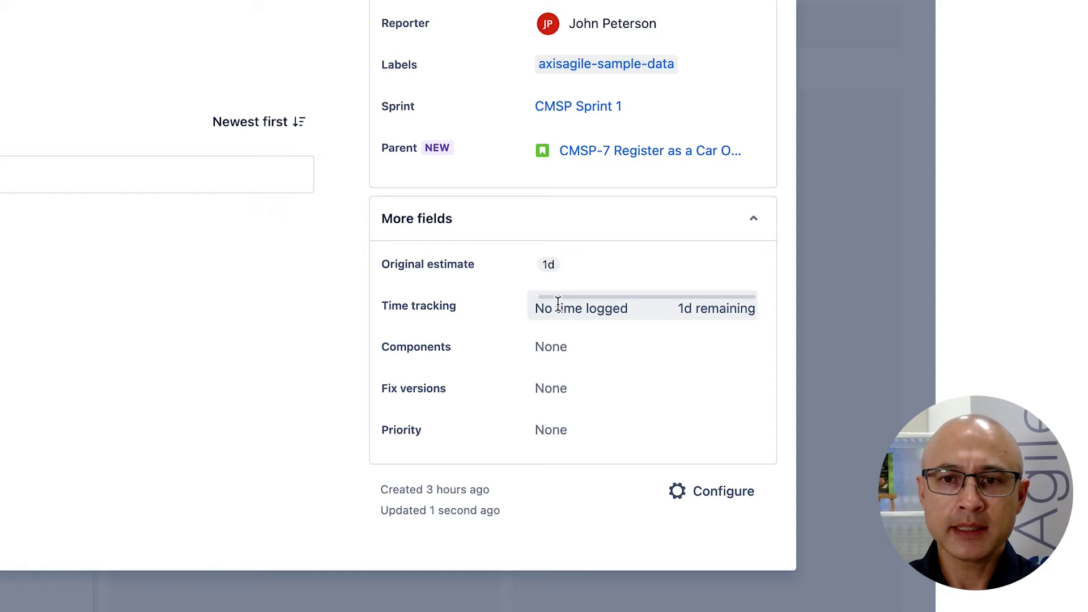
click(578, 302)
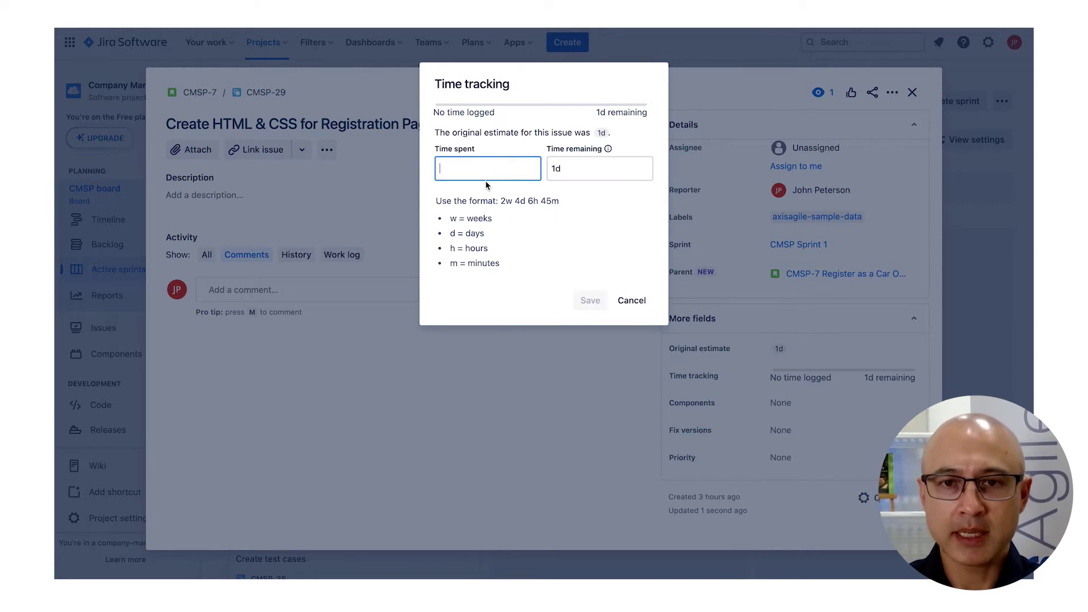
- Log 4h spent on CMSP-29 with the description 'Started on the HTML'
text(4h)
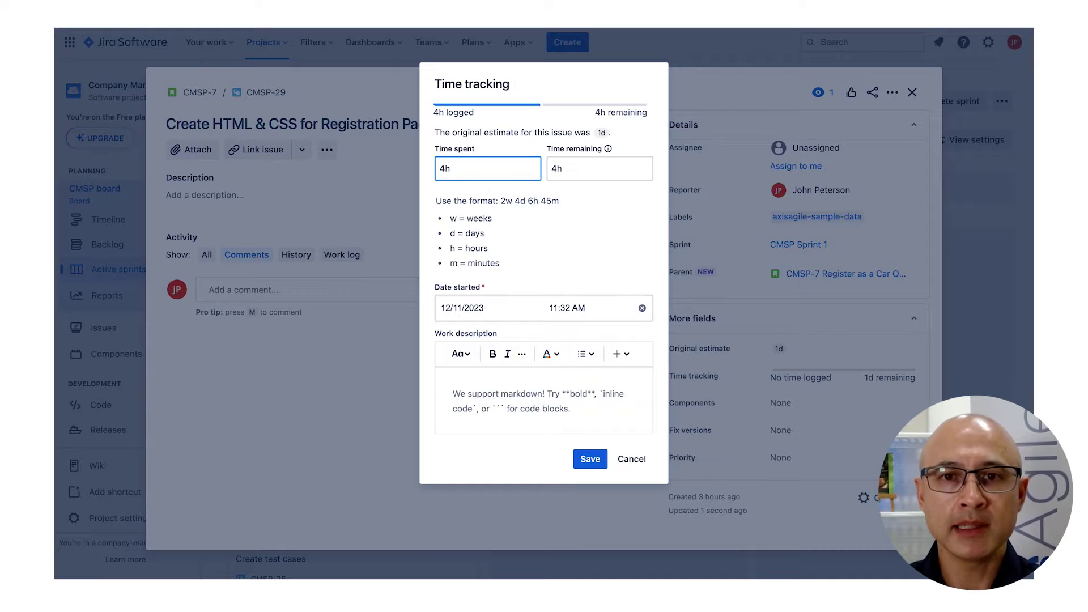
click(540, 401)
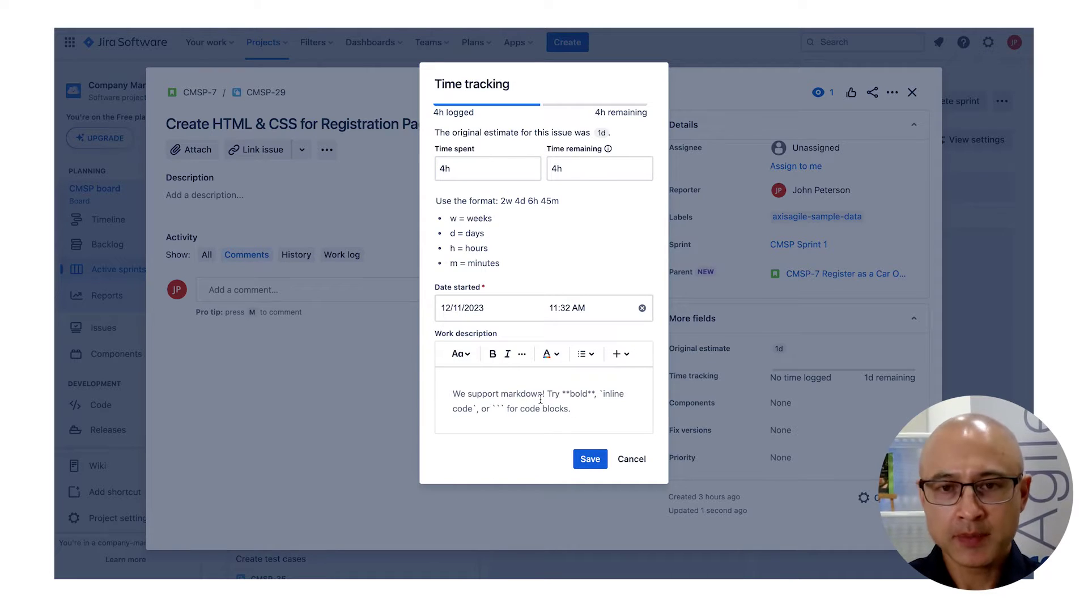
text(Started on the HTML)
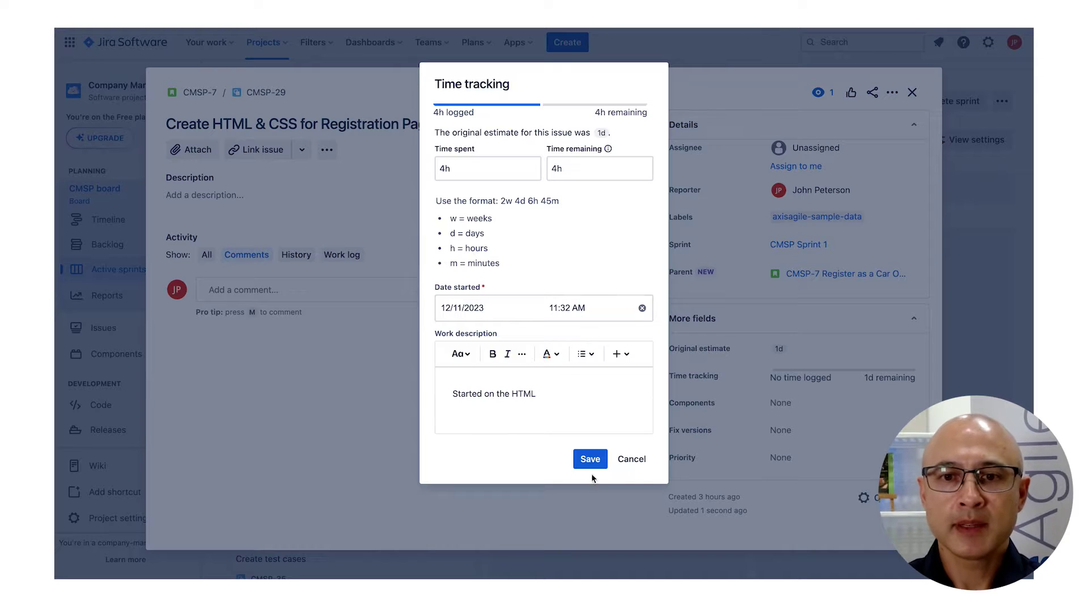
click(590, 459)
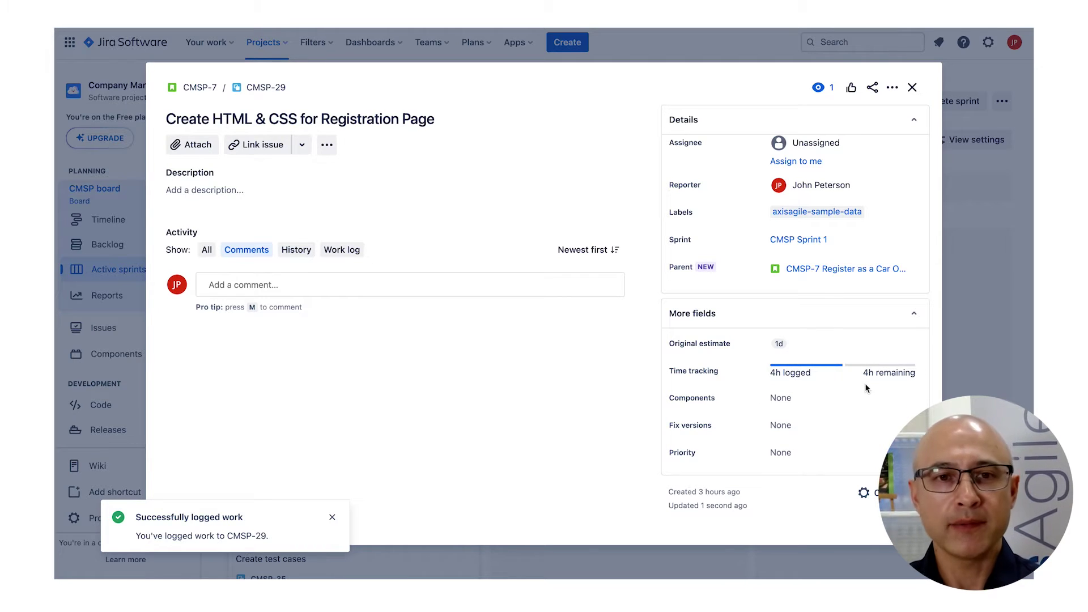
- Switch the Activity section to the Work log tab to see the 4h entry
click(339, 253)
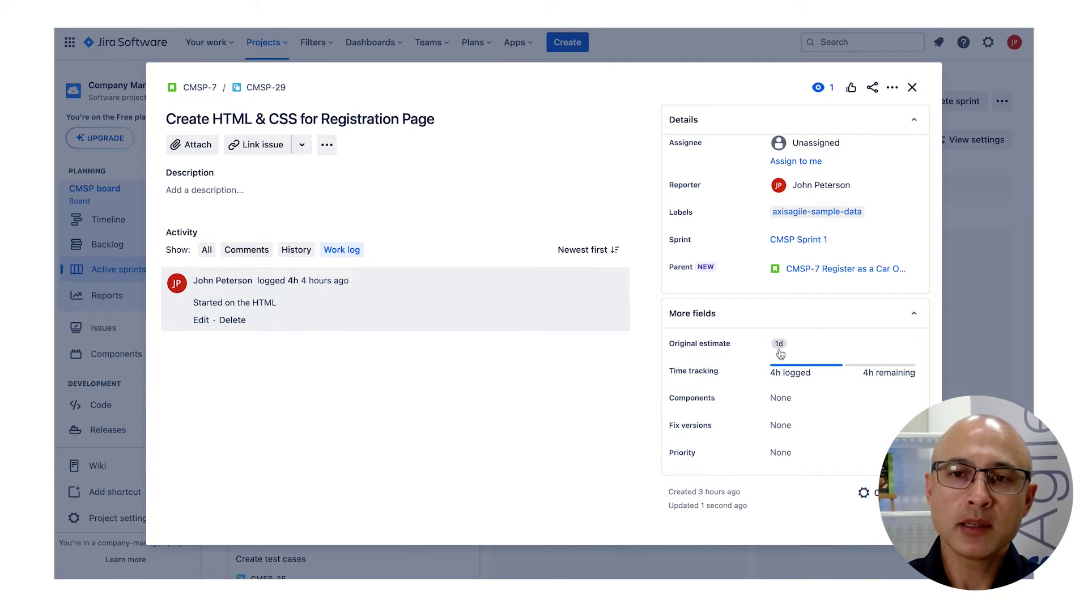
- Log another 6h on CMSP-29, bringing the total to 1d 2h logged
click(803, 371)
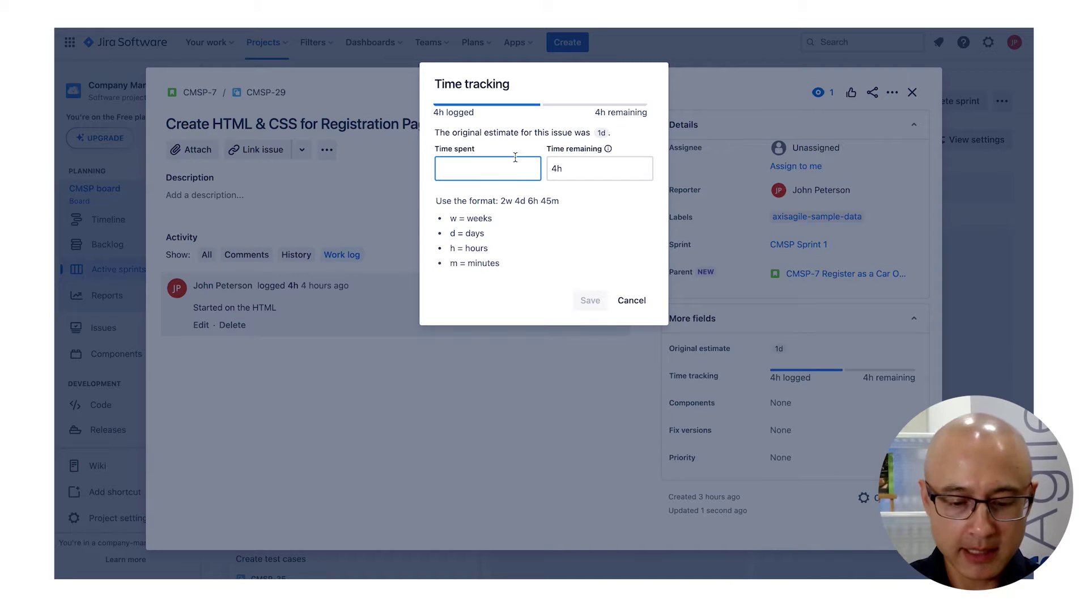
text(6)
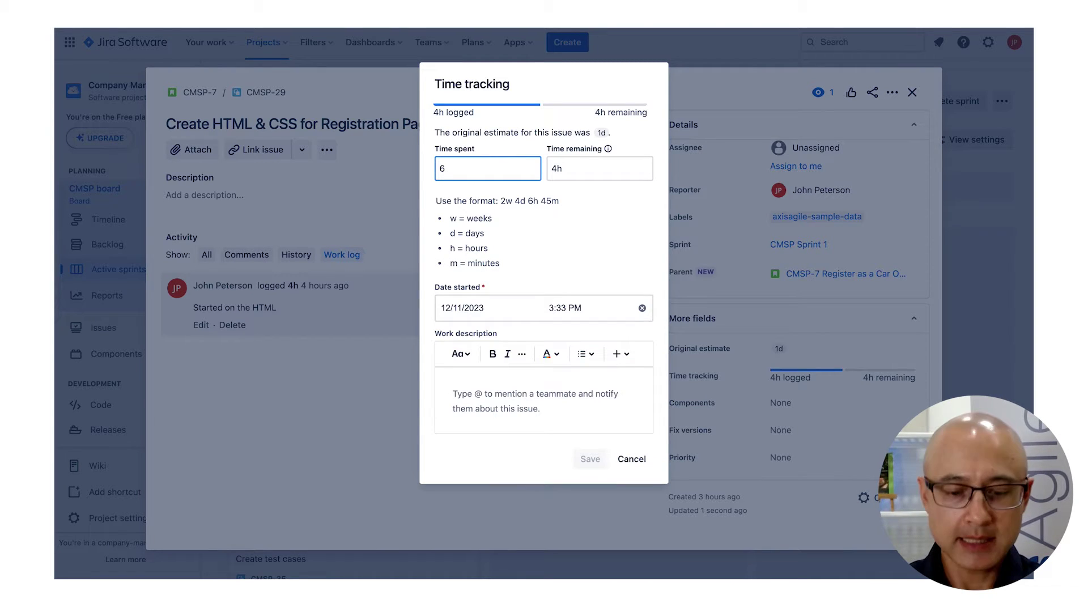
text(h)
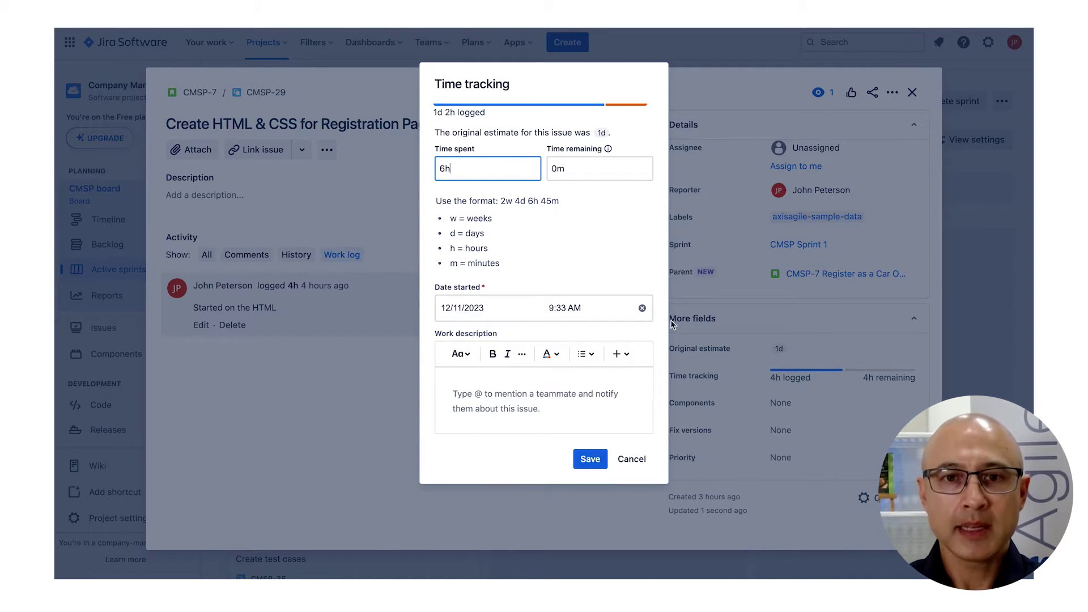
click(592, 460)
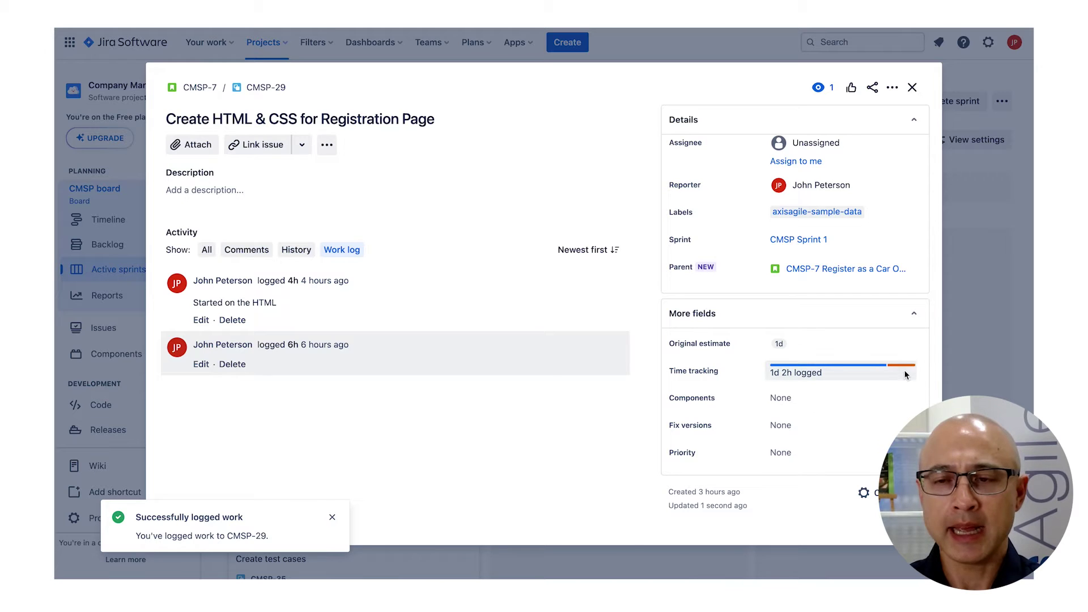
mouse_move(906, 370)
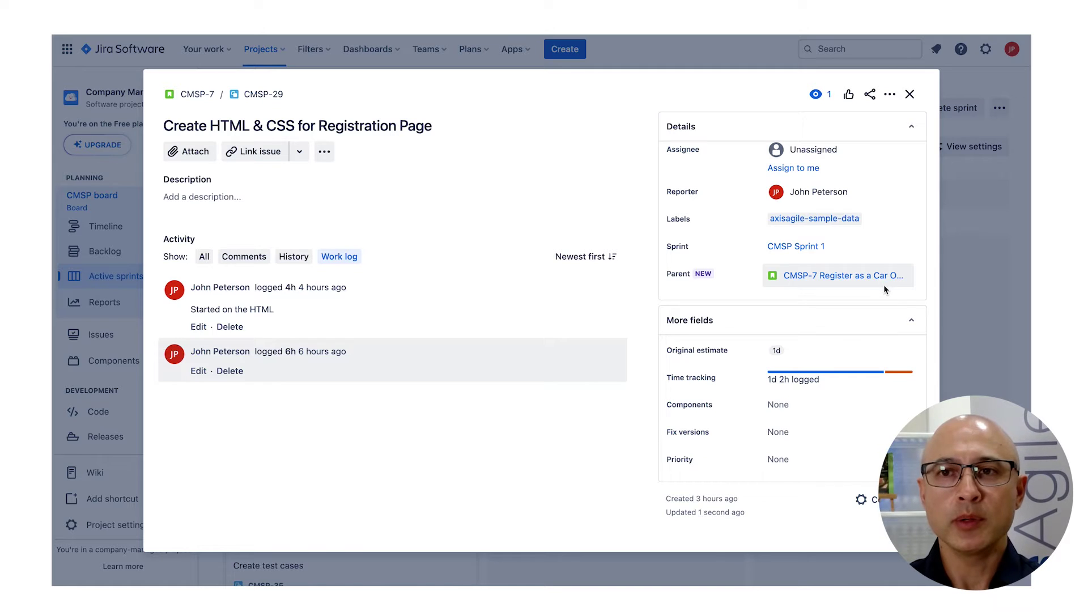
- Switch to My Scrum Project and open SCRUM-6's Story field layout settings
click(910, 95)
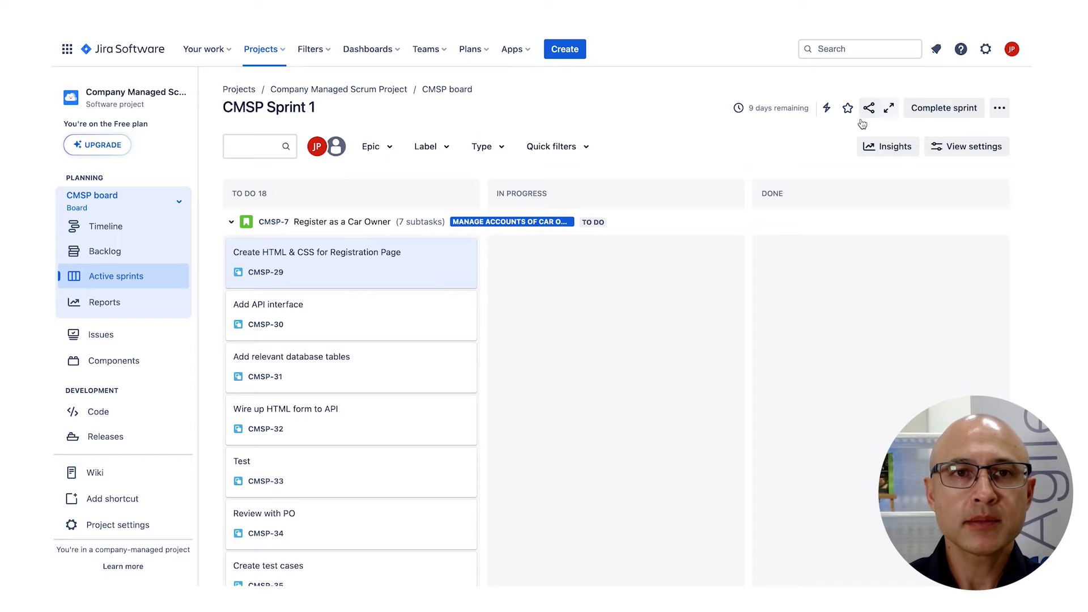
click(263, 51)
click(311, 146)
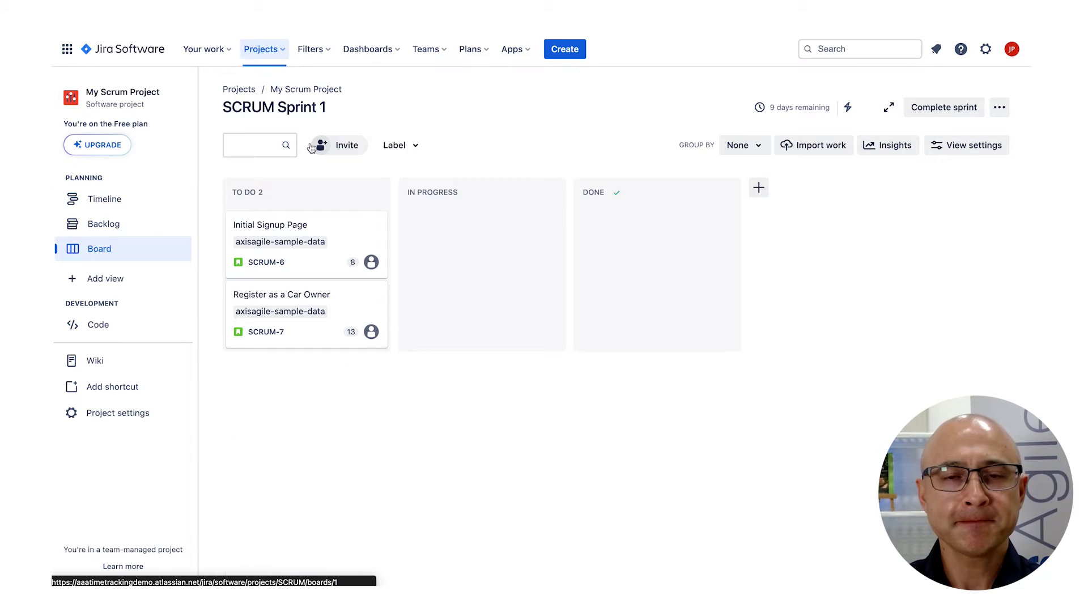
click(303, 225)
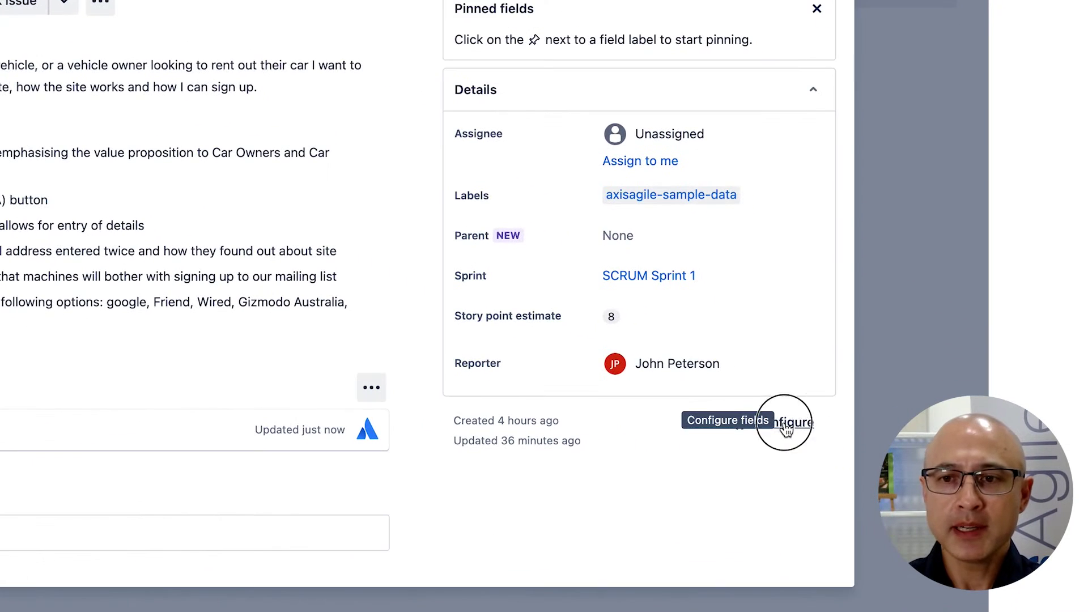
click(884, 439)
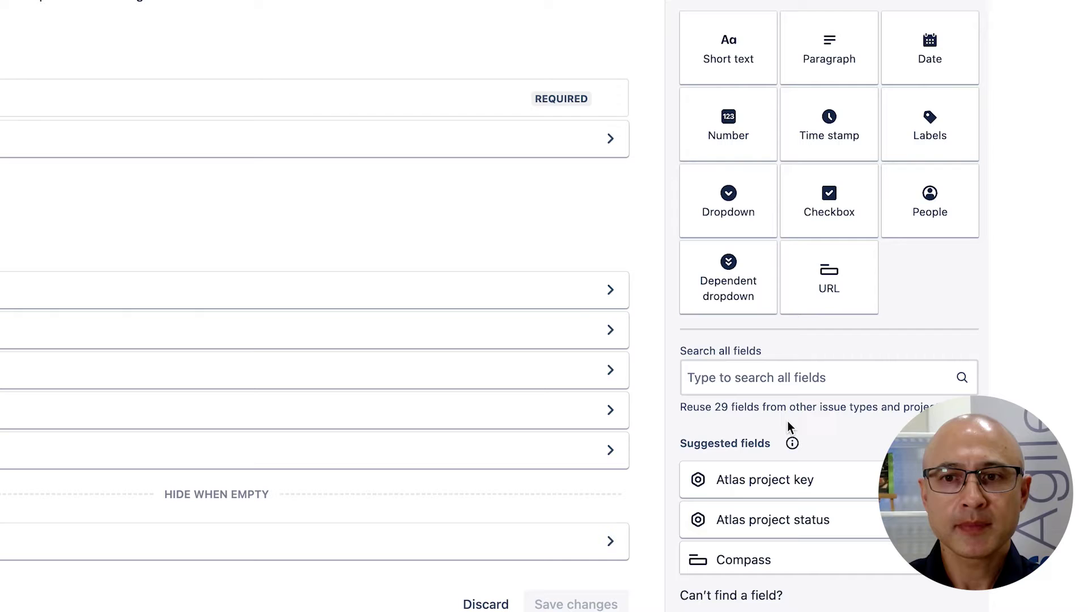
- Add the Original estimate field to Context fields, placed above Assignee
click(775, 387)
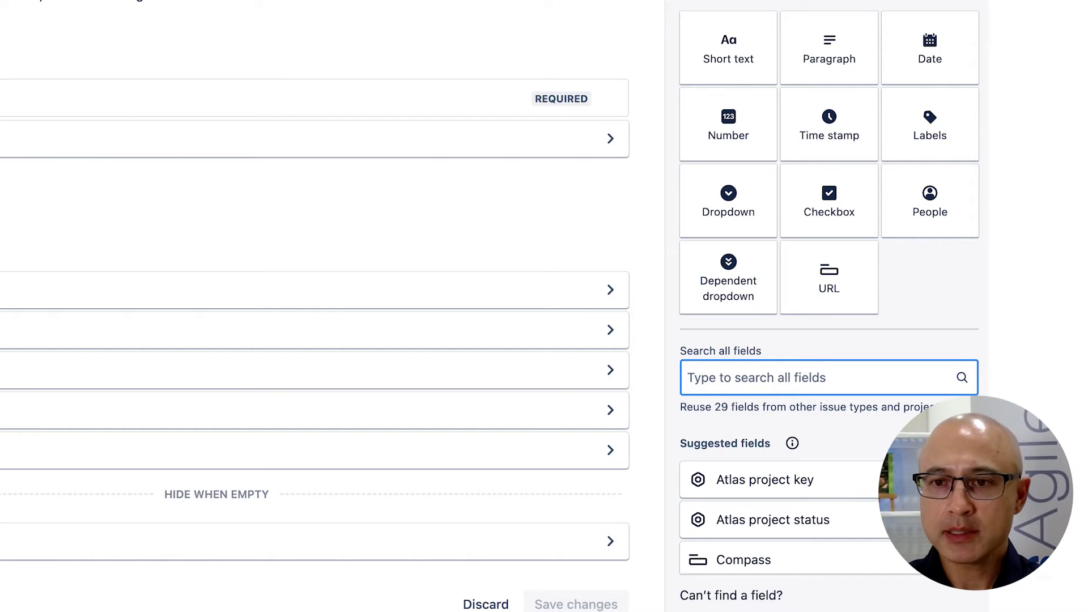
text(orign)
key(BackSpace)
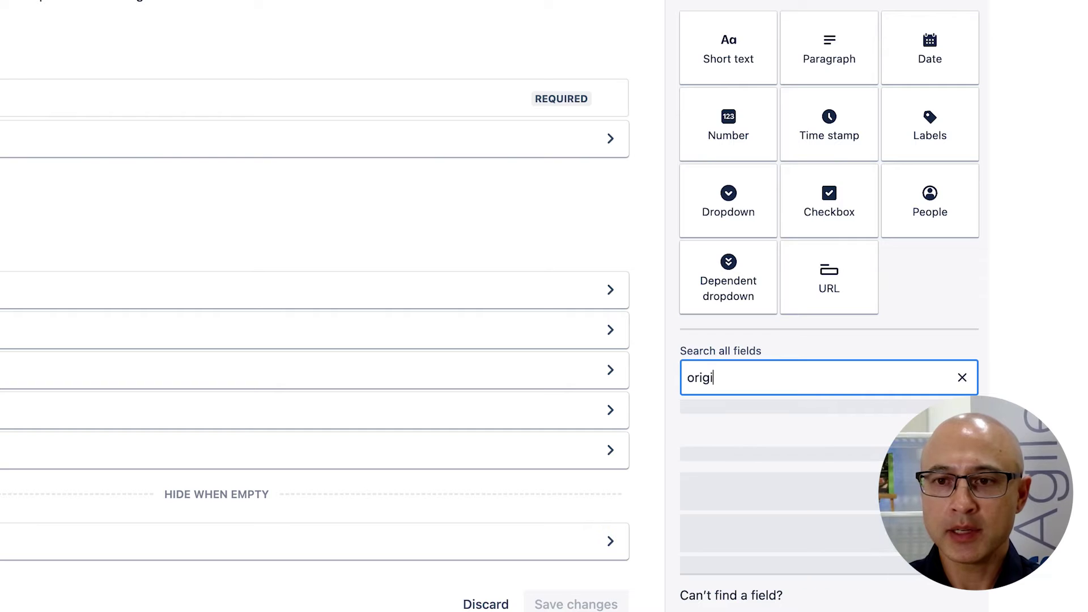
text(i)
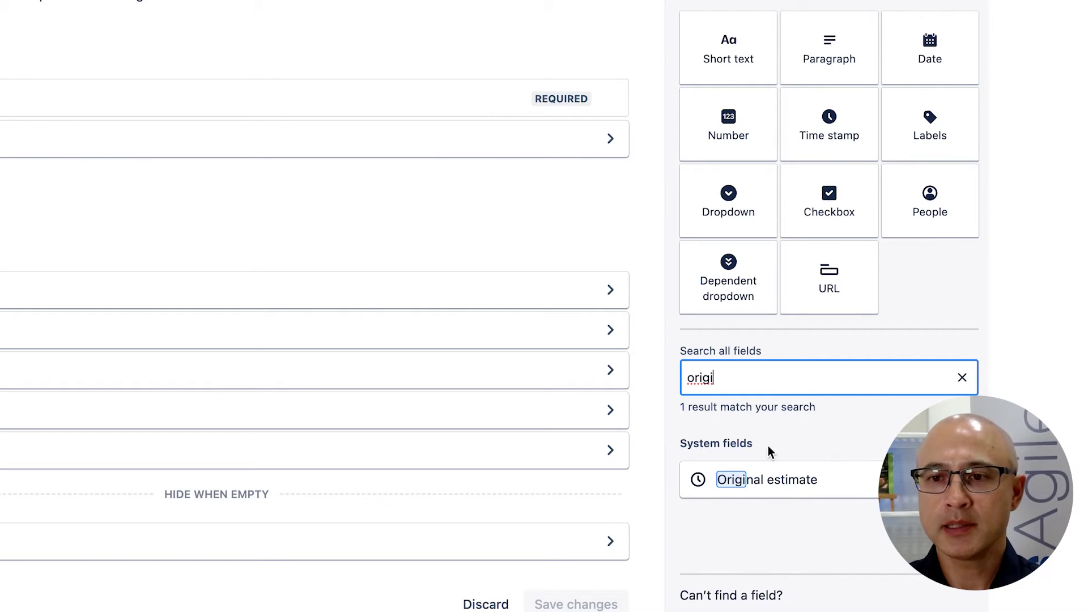
drag(758, 482, 487, 349)
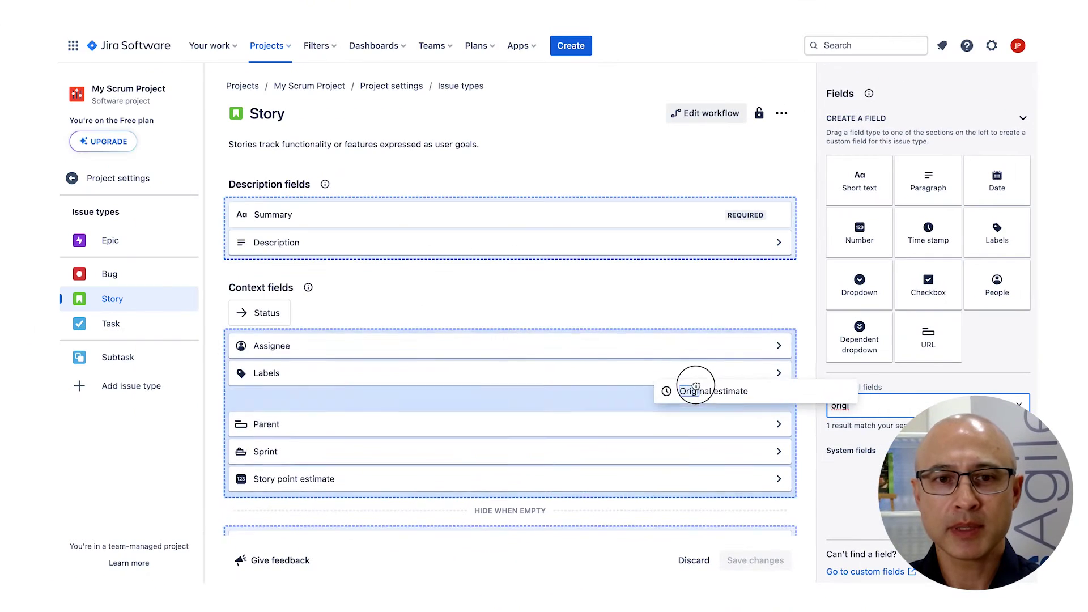
drag(696, 387, 557, 340)
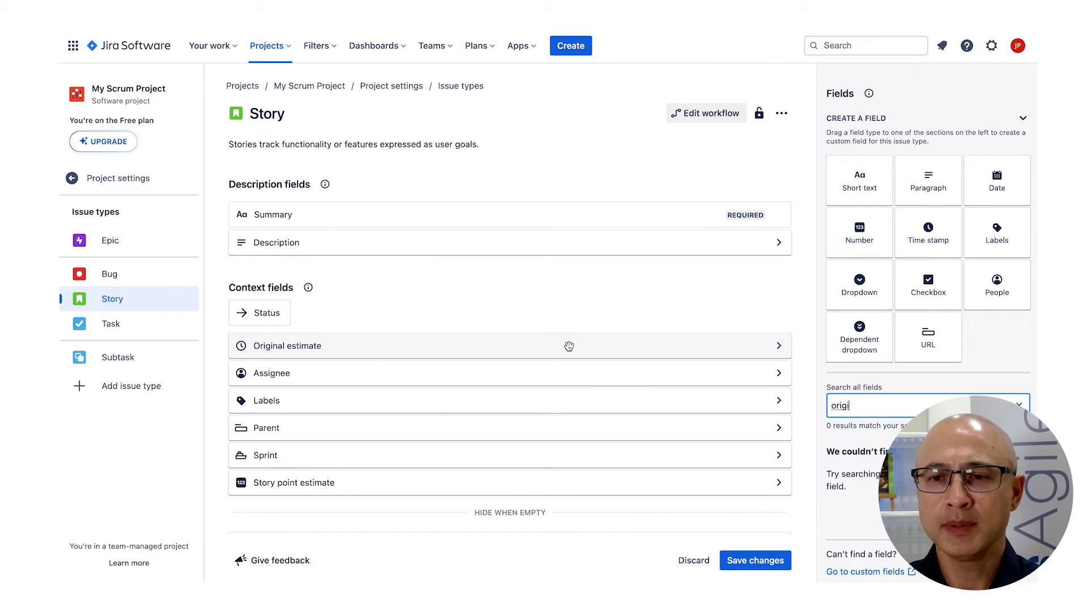
- Add Time tracking to the Story context fields and save the layout
double_click(843, 405)
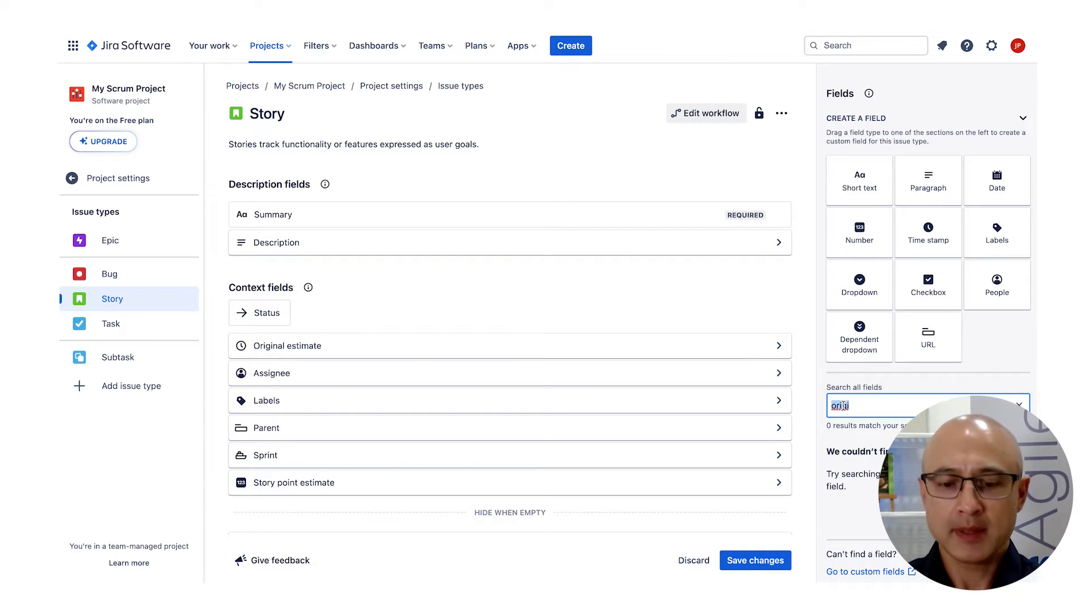
text(time)
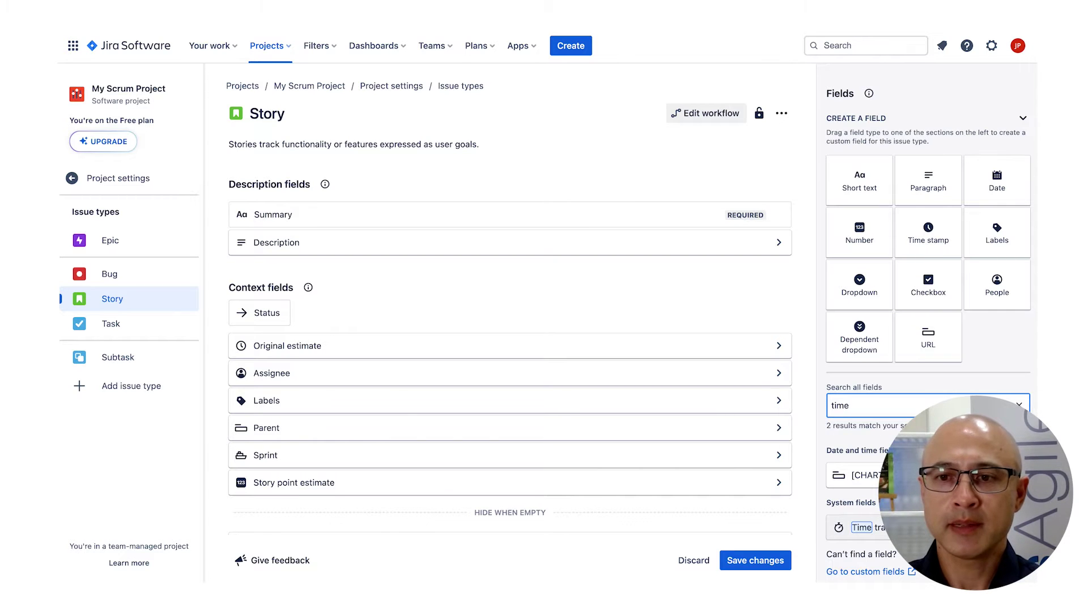
drag(862, 527, 604, 370)
click(759, 560)
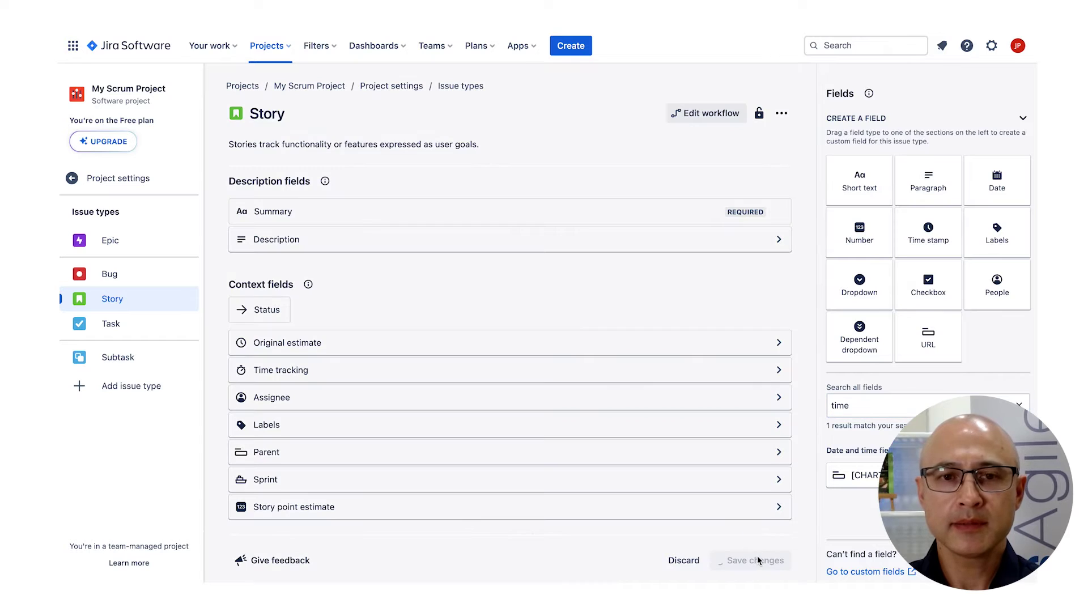
- Return to the board, then open Settings > Issues > Time tracking (8 hours/day, 5 days/week)
click(321, 88)
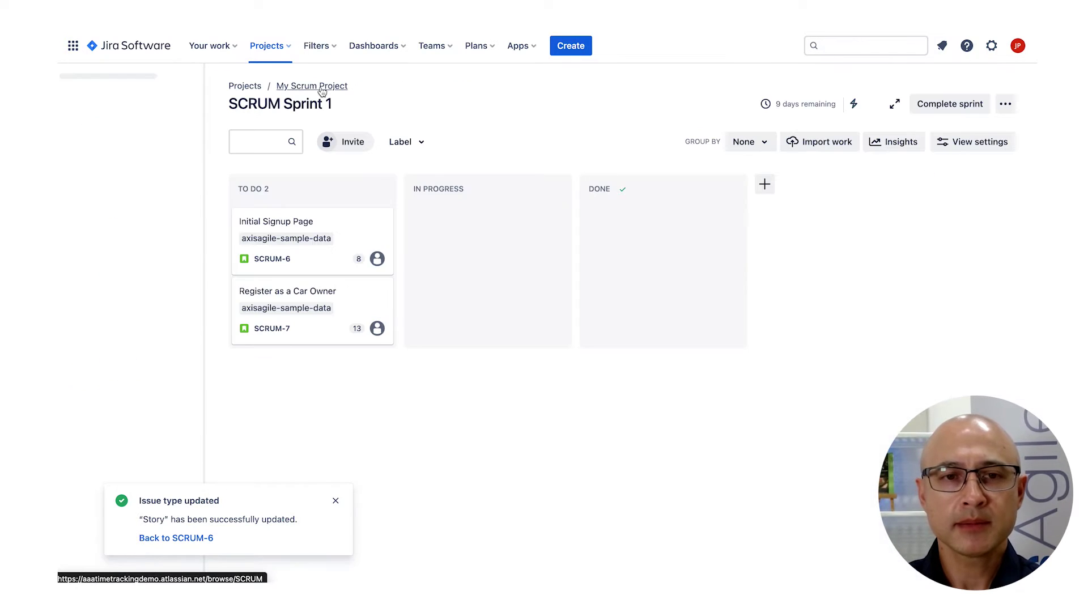
click(352, 234)
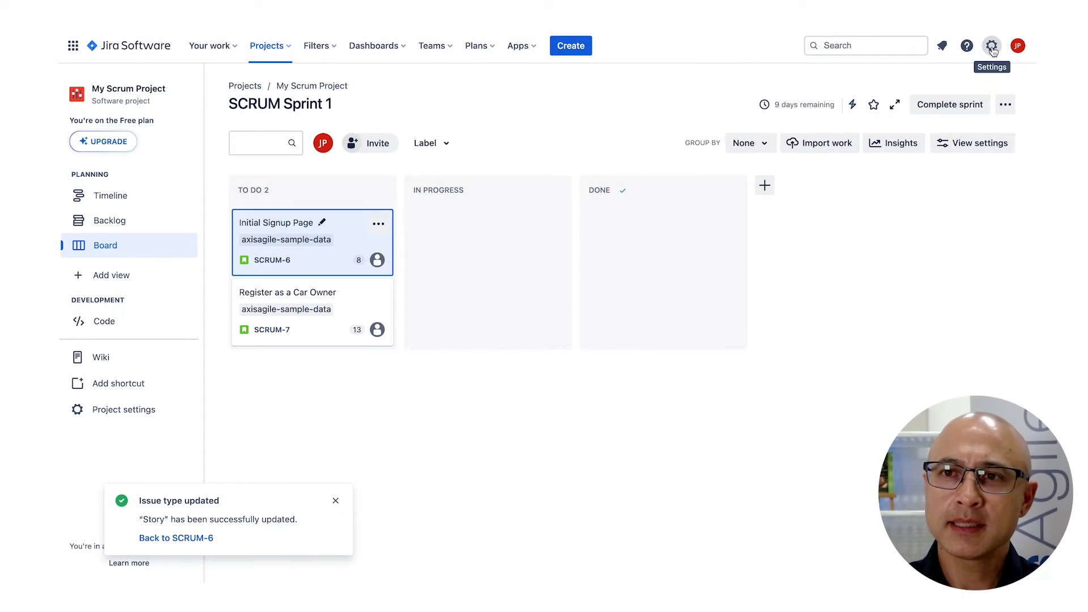
click(993, 49)
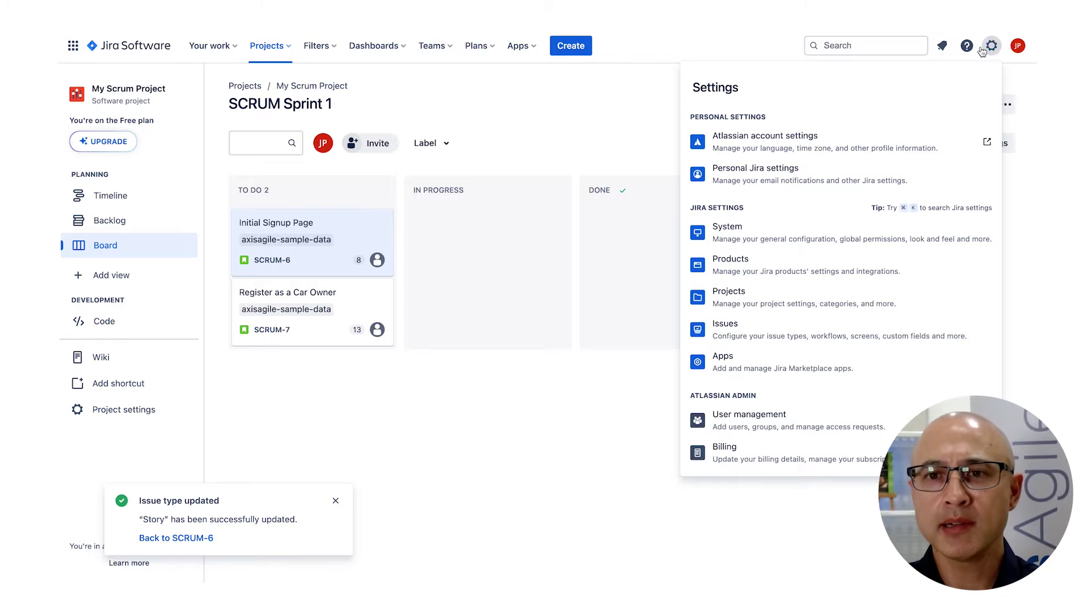
click(722, 331)
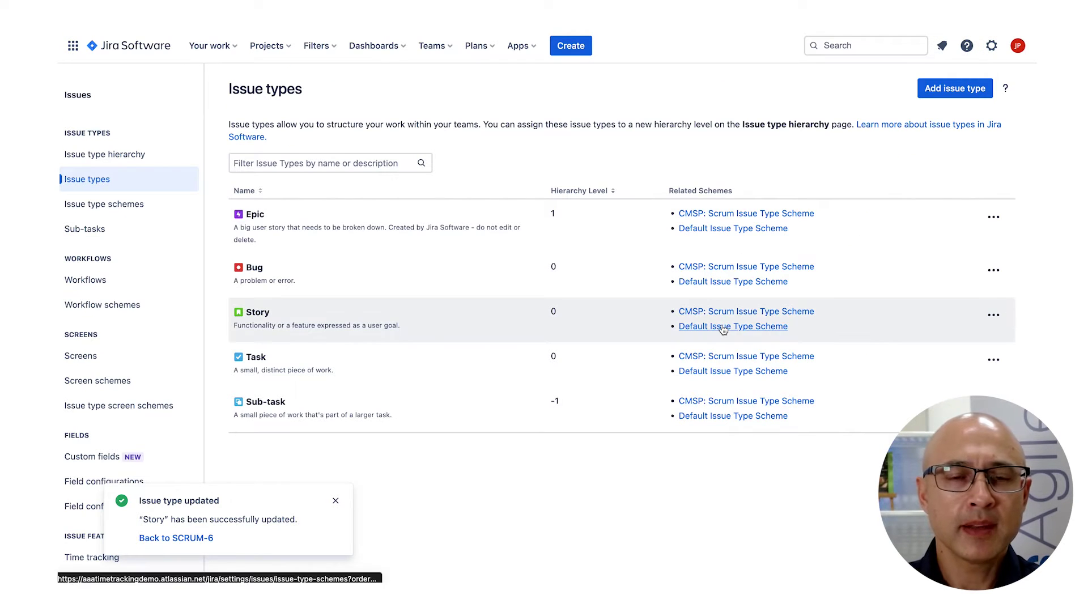
click(335, 501)
scroll(152, 411, down, 3)
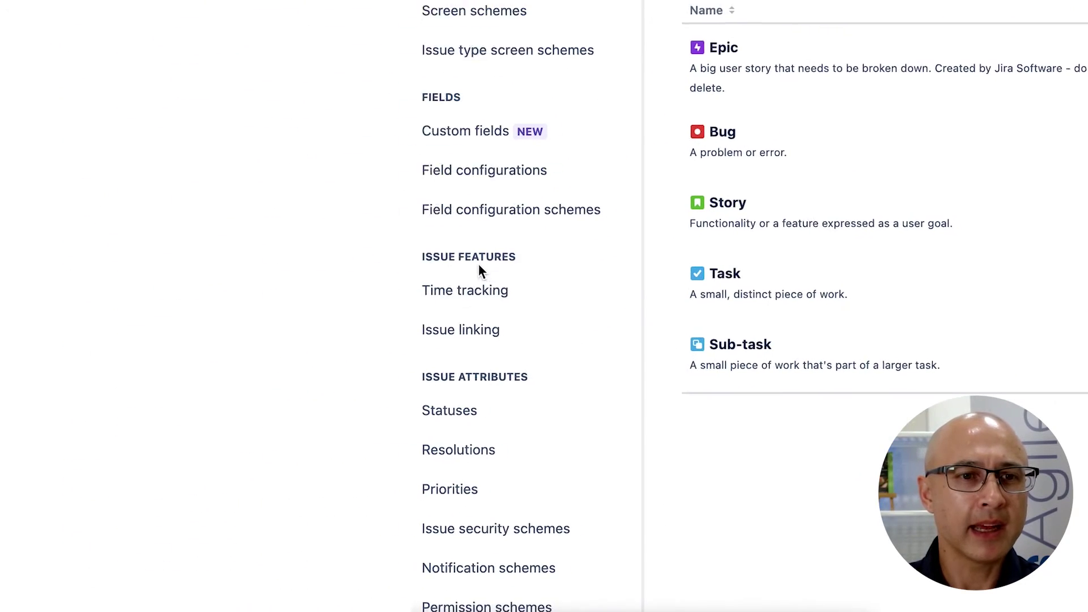
click(493, 294)
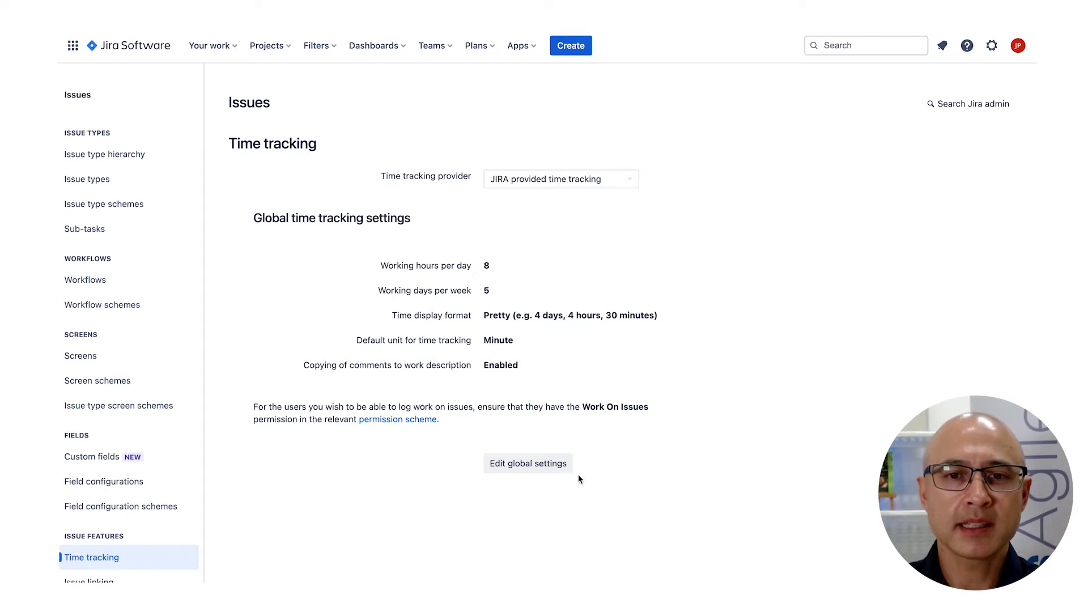
- Edit global time tracking settings, reviewing the dropdowns but keeping Pretty format and Minute unit
click(543, 469)
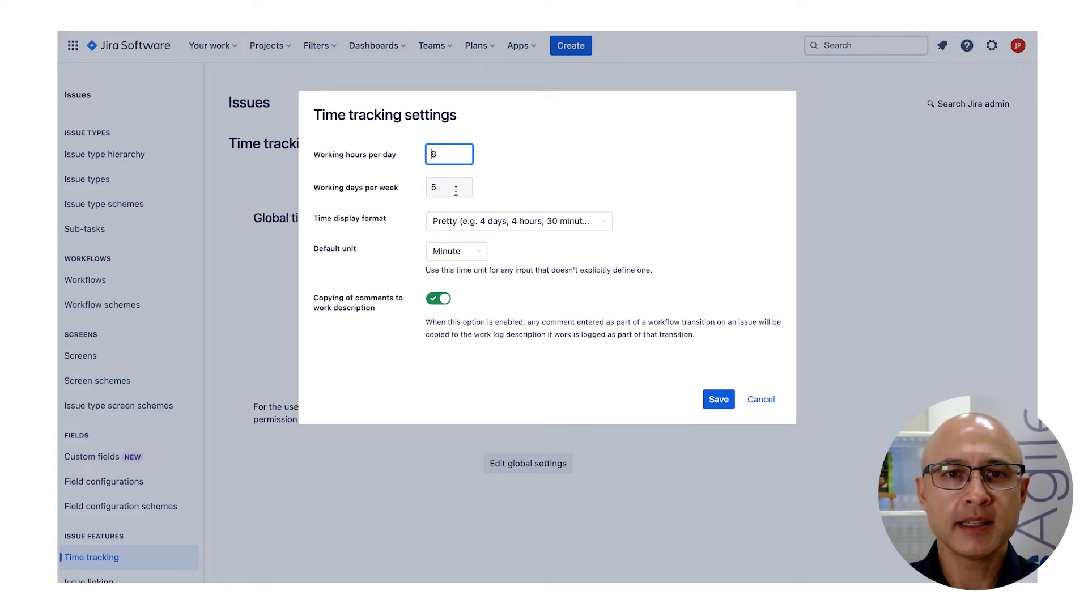
click(603, 223)
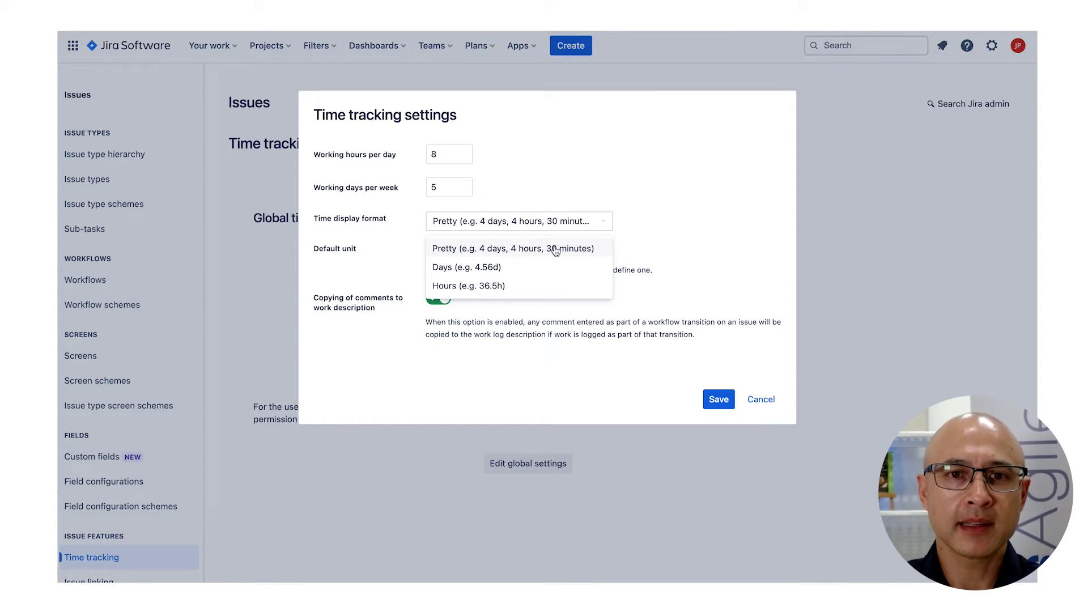
click(693, 227)
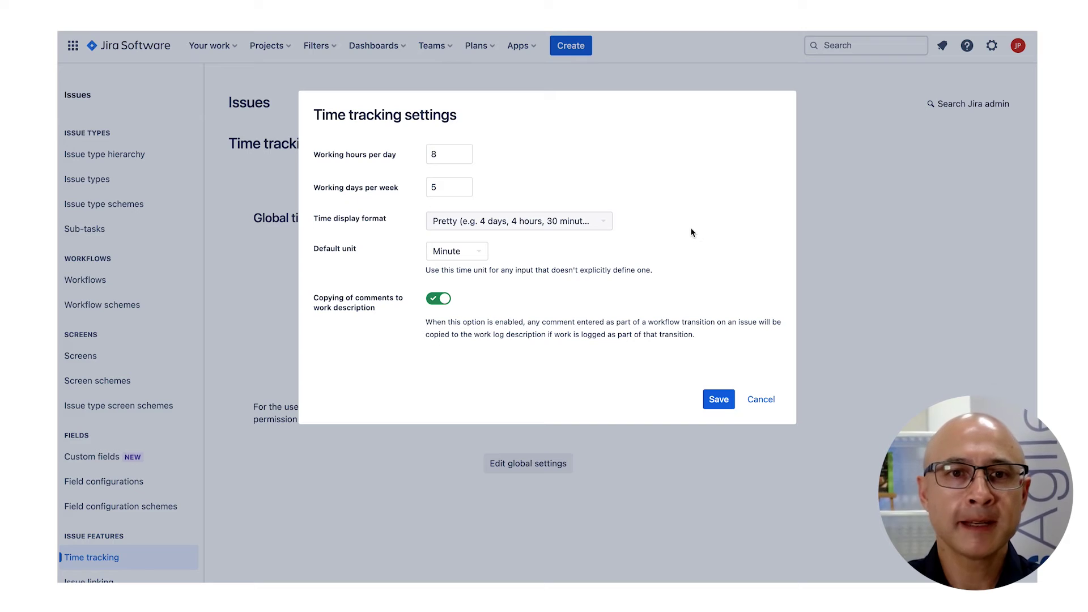
click(480, 254)
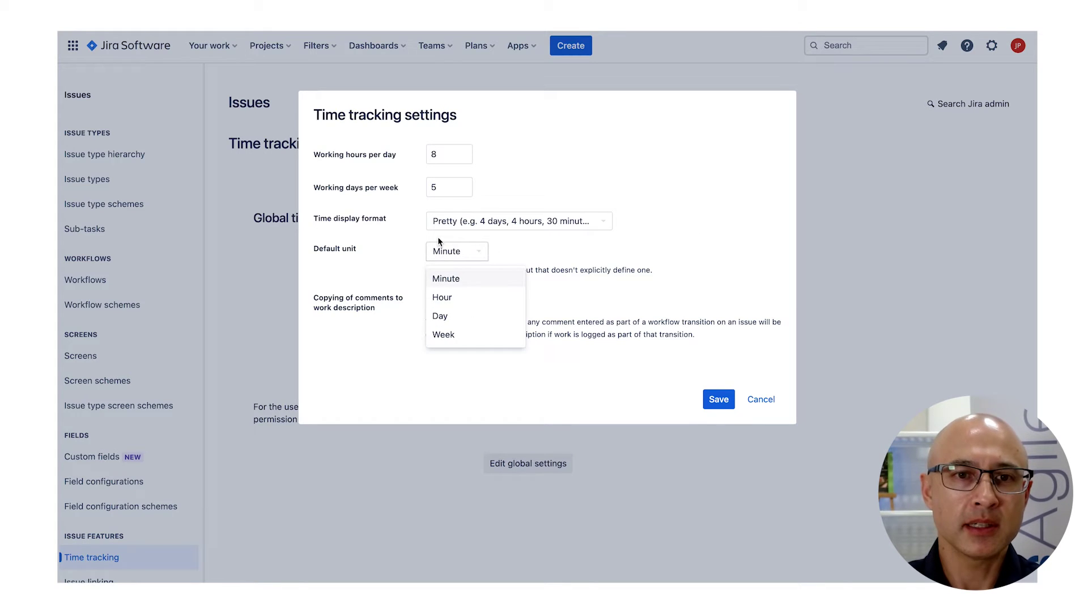
click(665, 233)
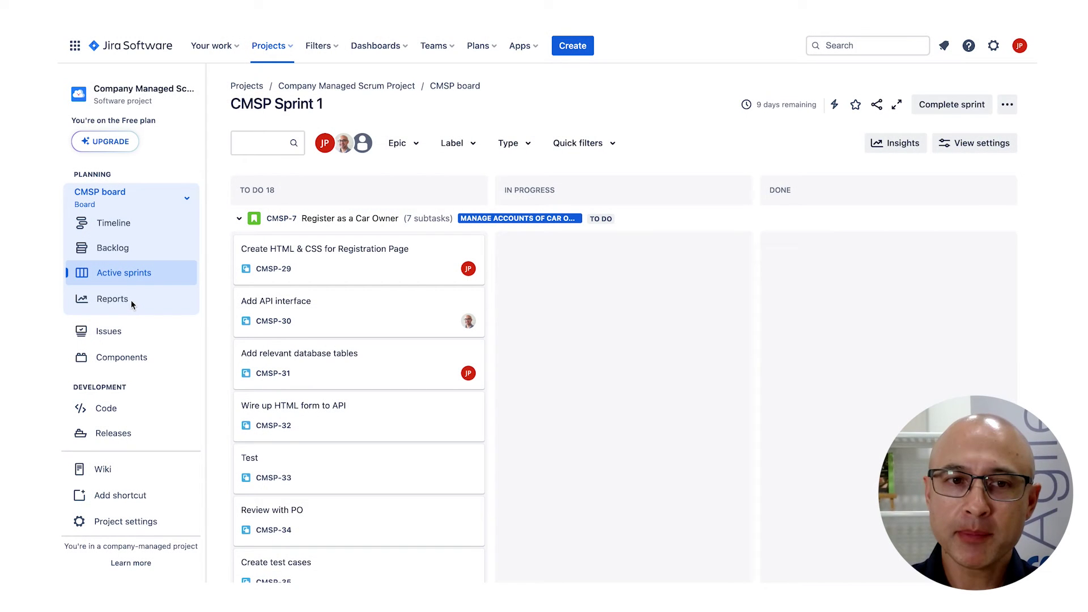
- Open the CMSP board's Reports and scroll to the Forecast & Management section
click(130, 300)
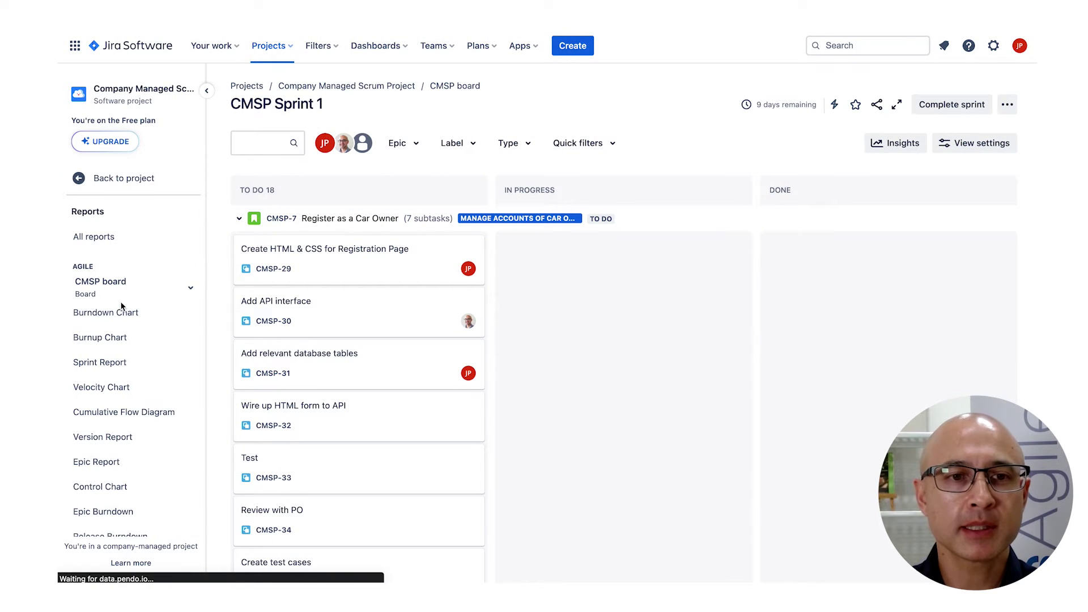
scroll(122, 307, down, 8)
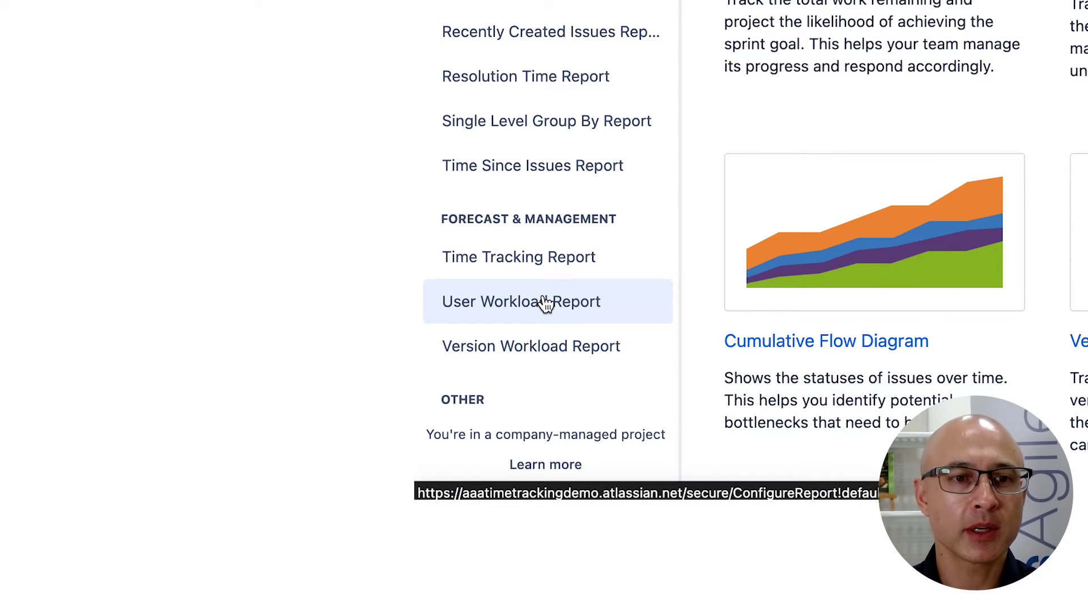
- Generate the Time Tracking Report with No Fix Version, showing Progress 49% and Accuracy -12%
click(514, 274)
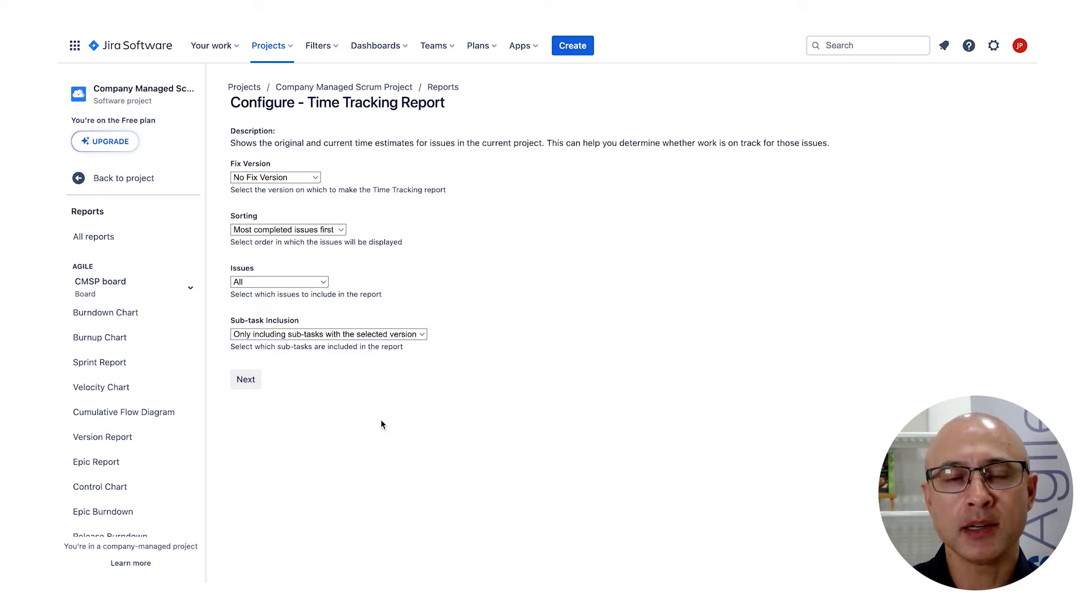
click(269, 178)
click(290, 180)
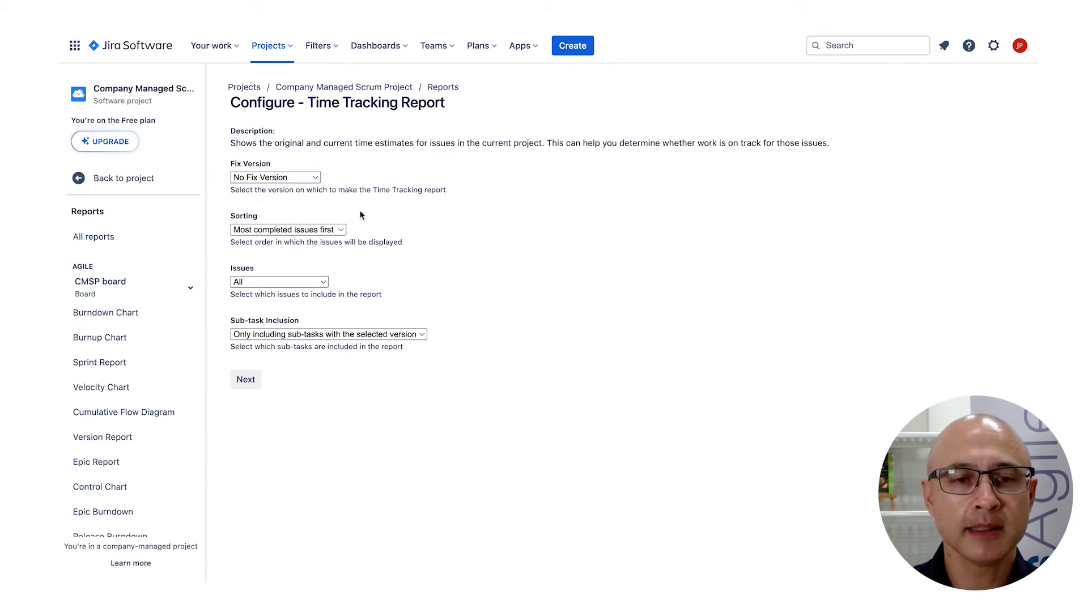
click(246, 380)
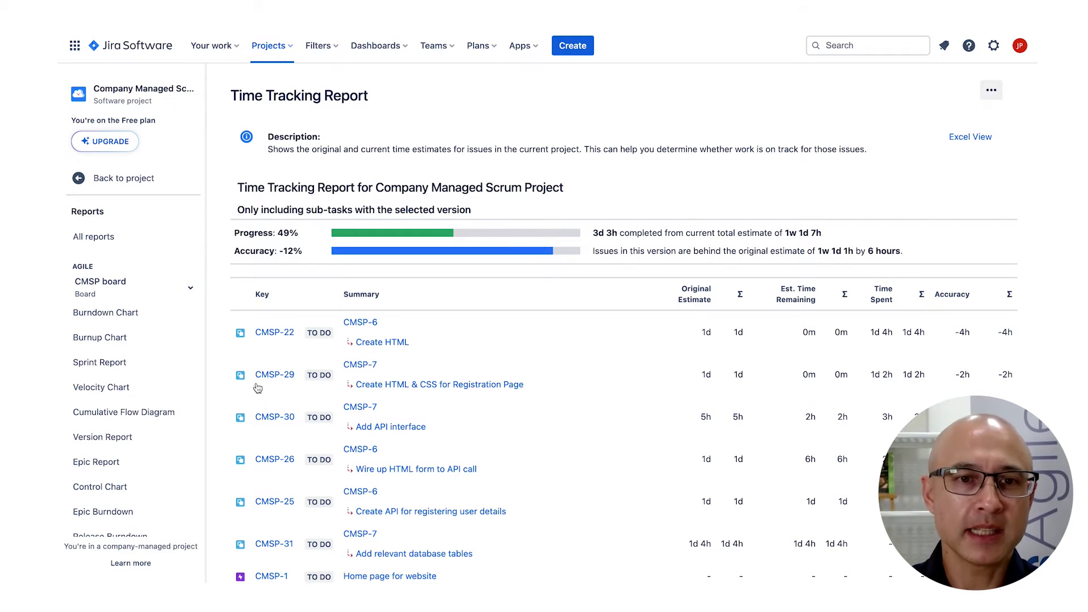
scroll(391, 425, down, 3)
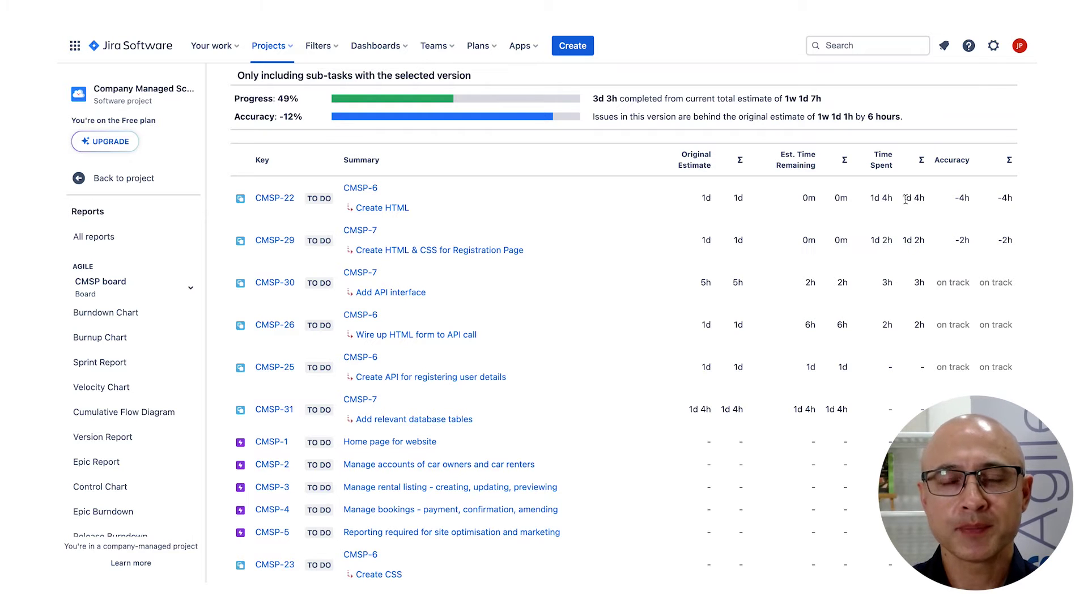
scroll(906, 199, up, 3)
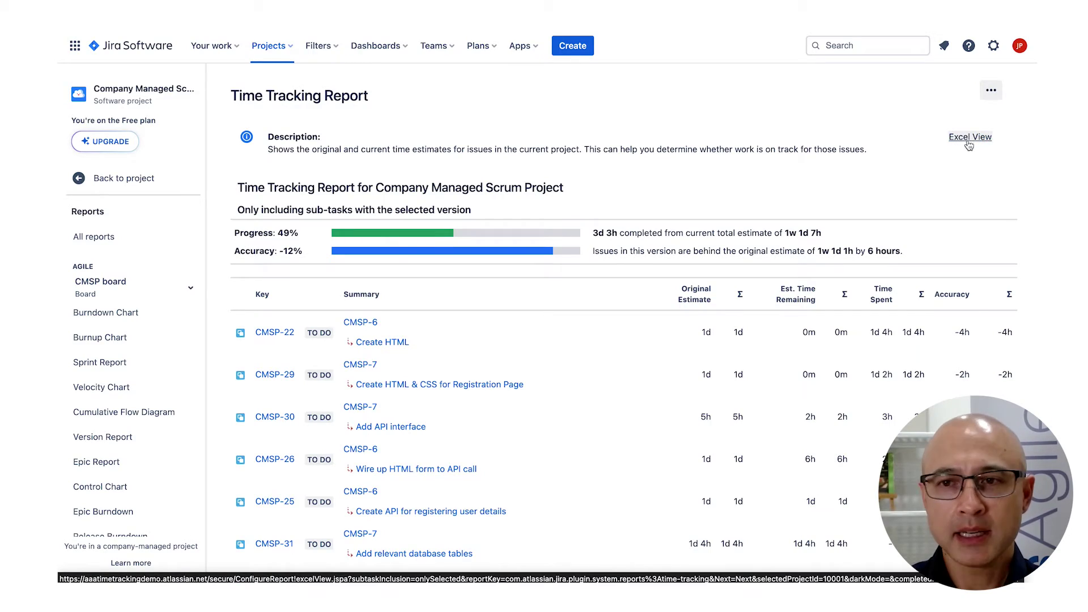
- Export the report to Excel View, then return to the report
click(968, 142)
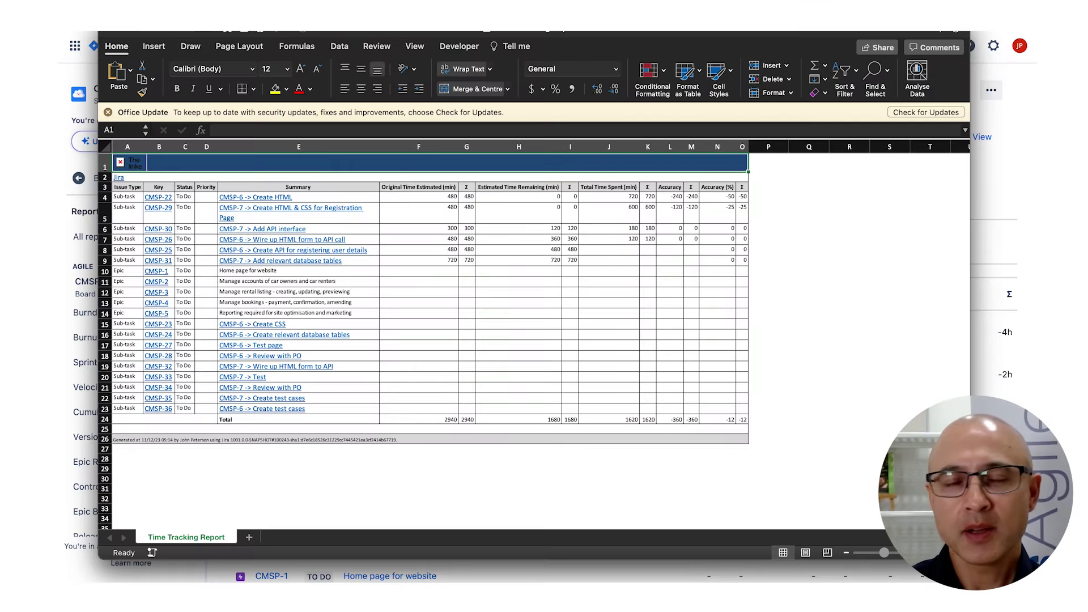
key(super+Tab)
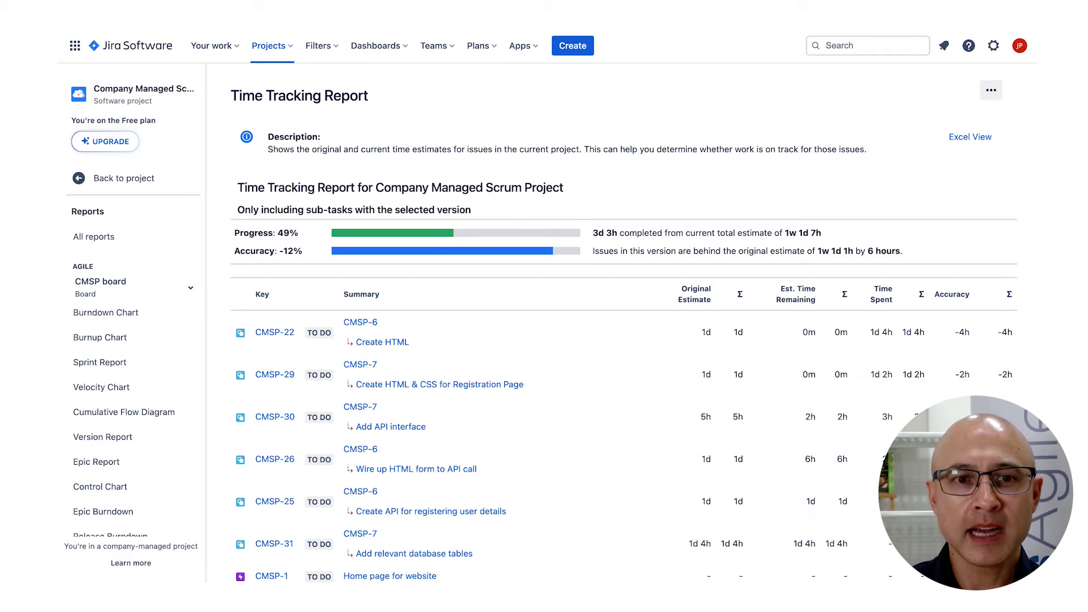
scroll(125, 453, down, 5)
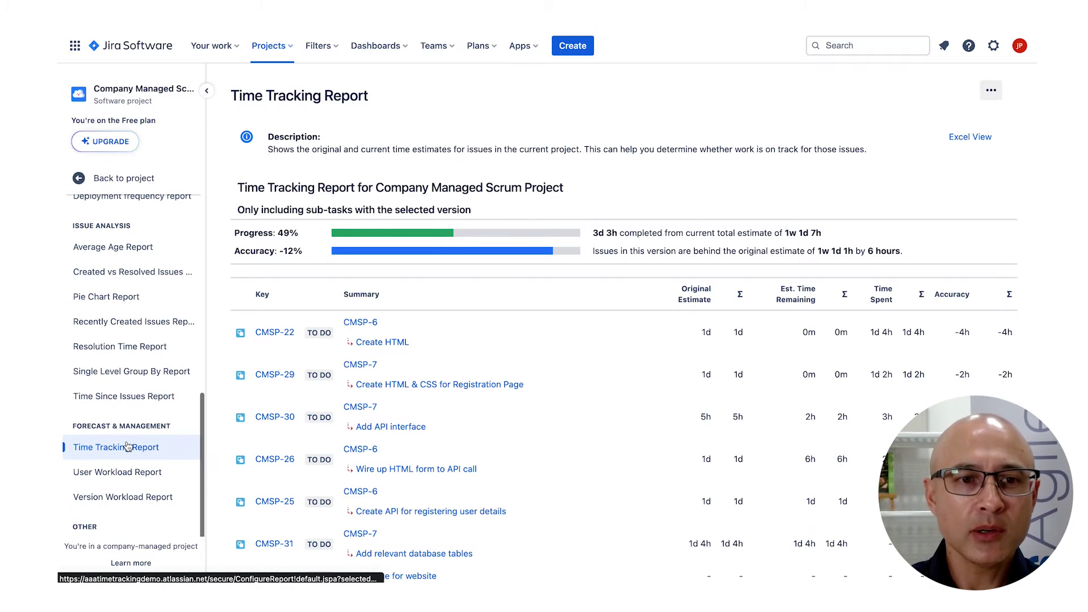
- Run the User Workload Report for the selected user: 2 issues totalling 1 day, 4 hours
click(135, 475)
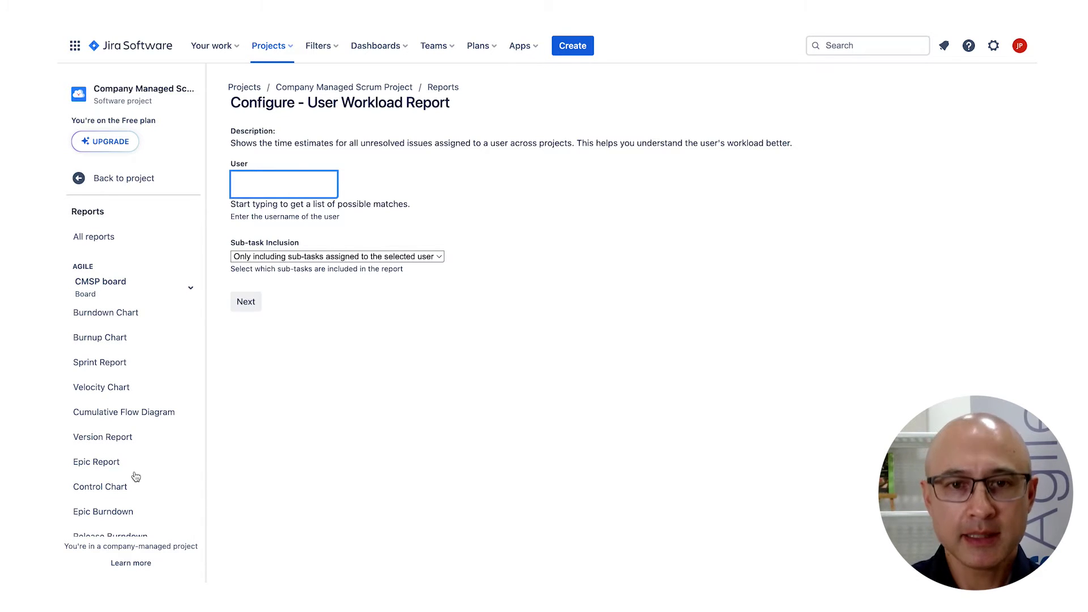
text(john)
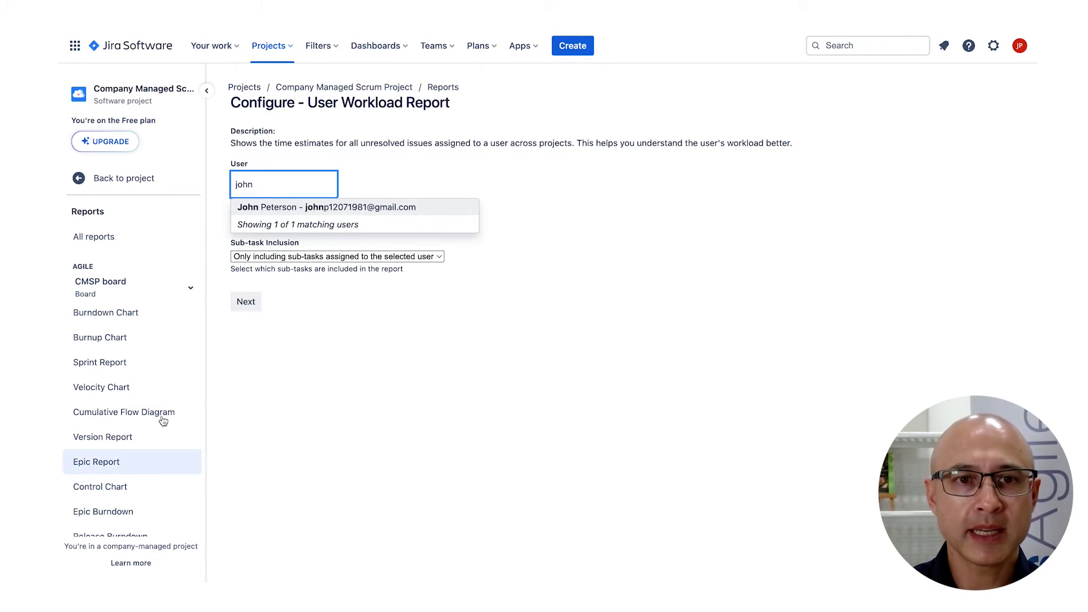
click(313, 209)
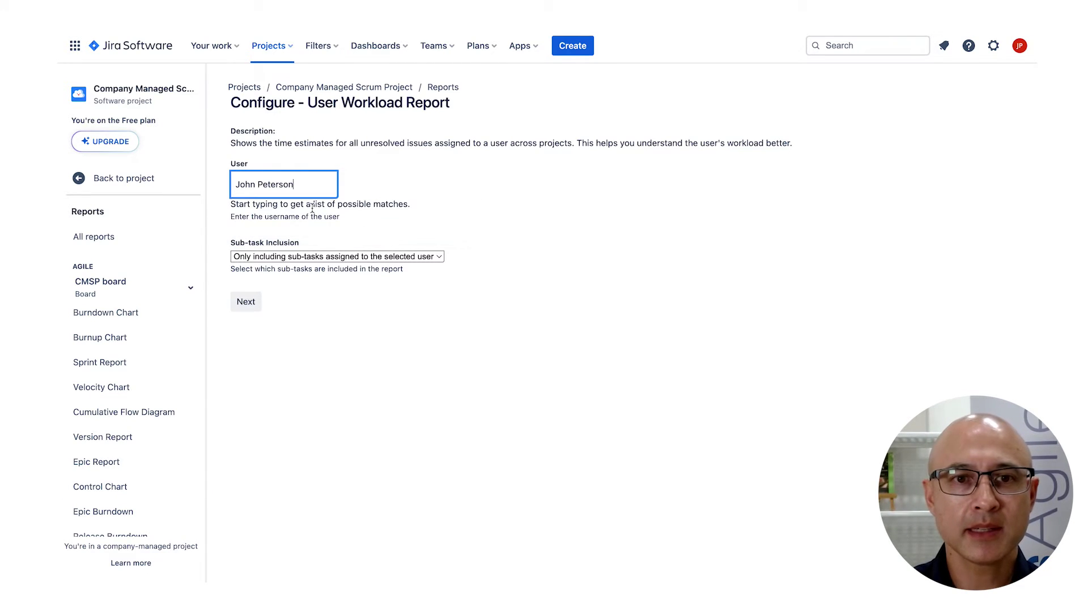
click(252, 311)
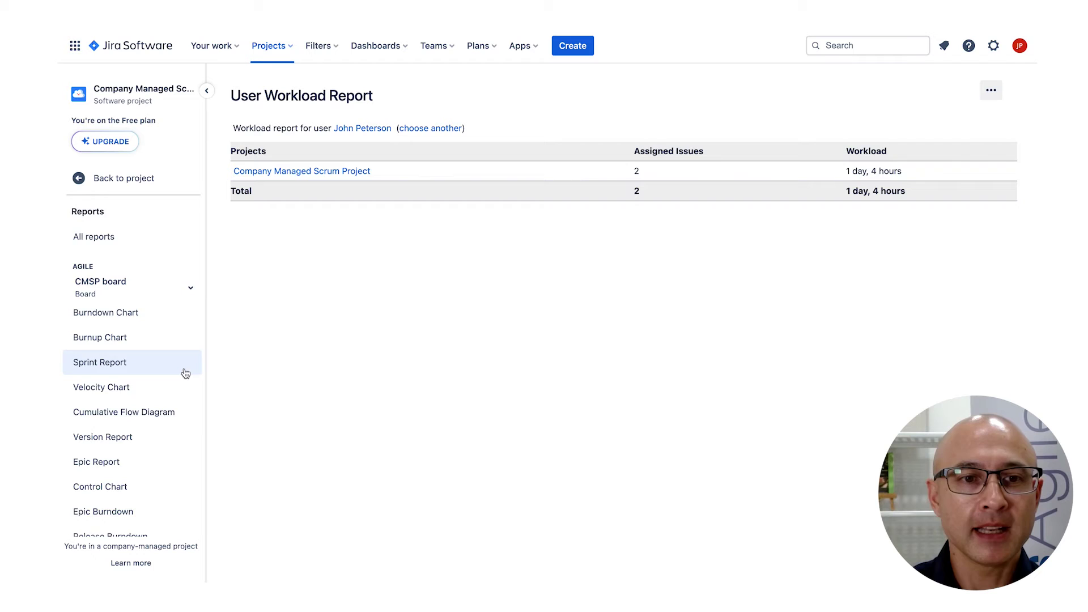
scroll(187, 372, down, 6)
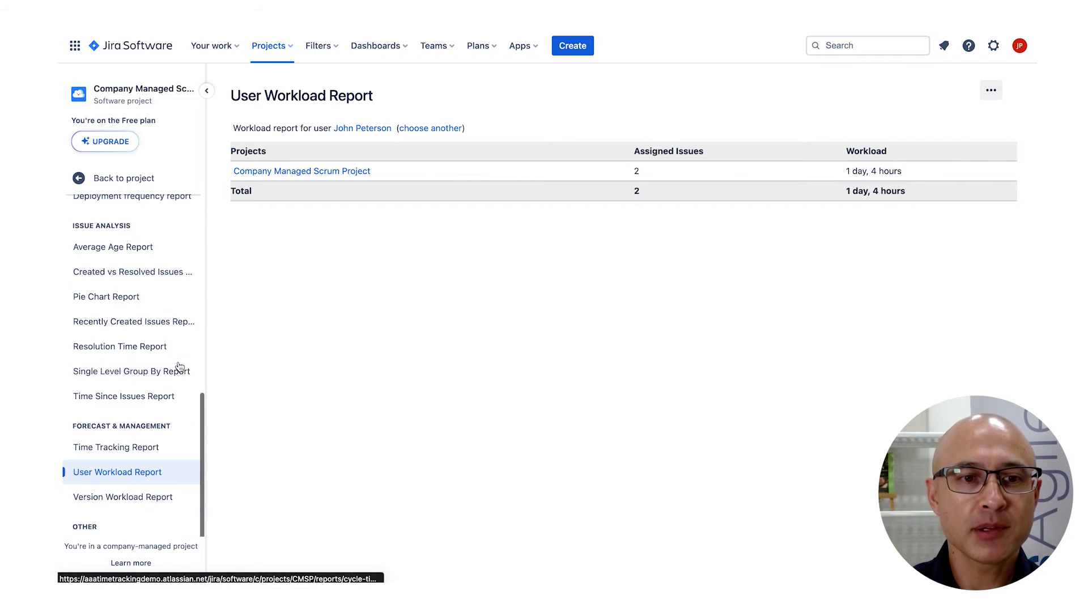
- Run the Version Workload Report for Version 1 and review its individual estimates
click(122, 506)
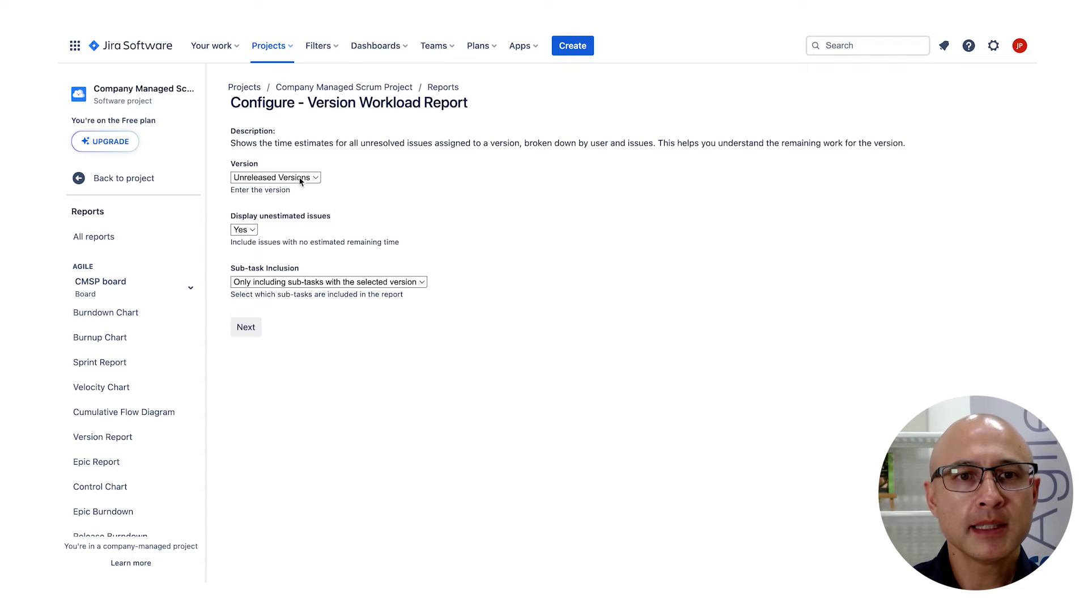
click(301, 179)
click(262, 192)
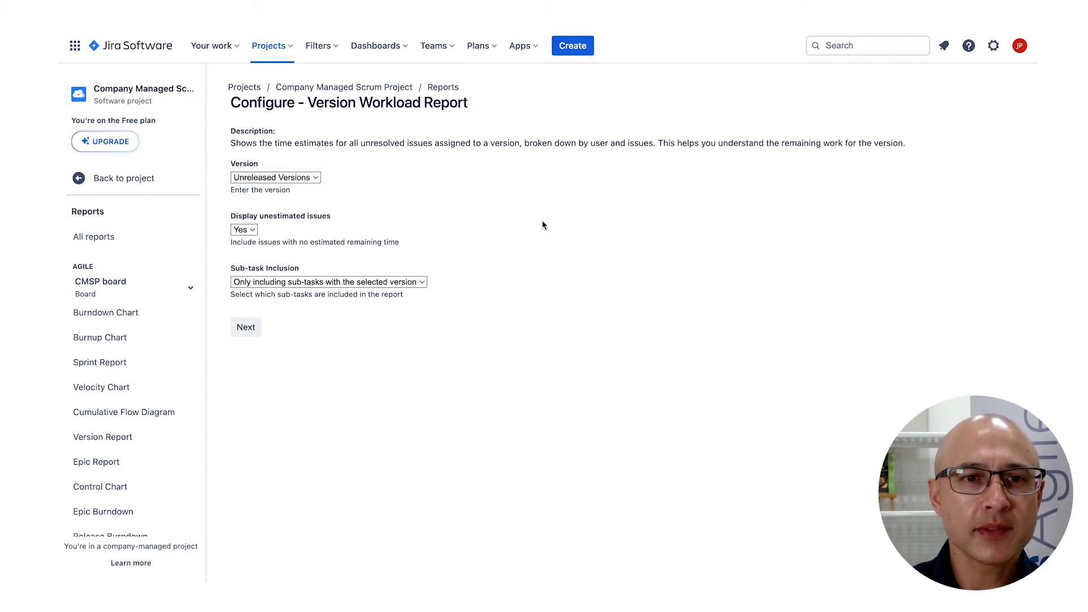
click(246, 331)
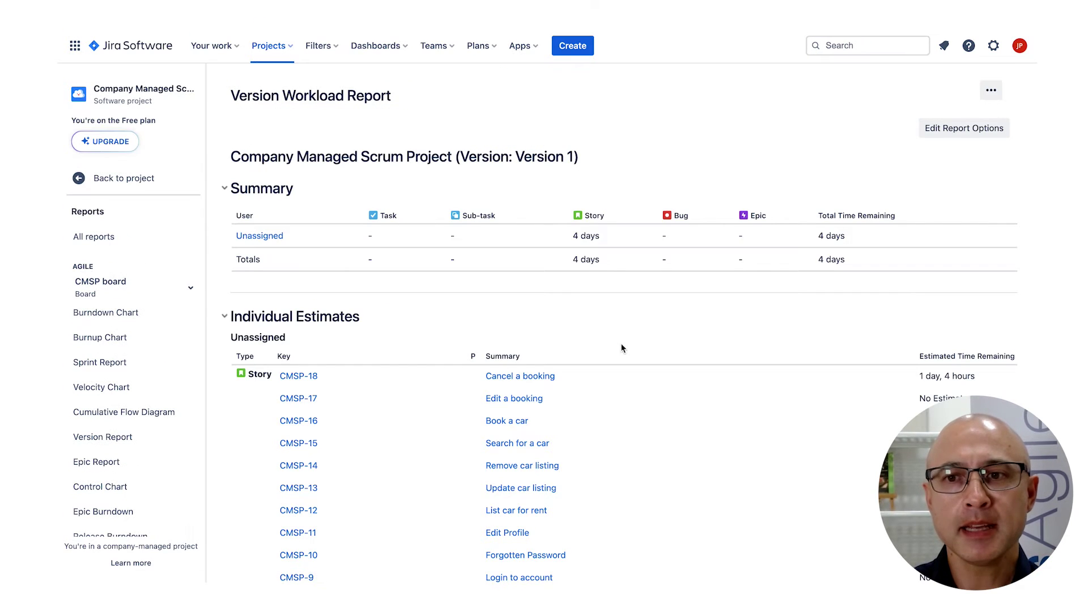
scroll(622, 340, down, 3)
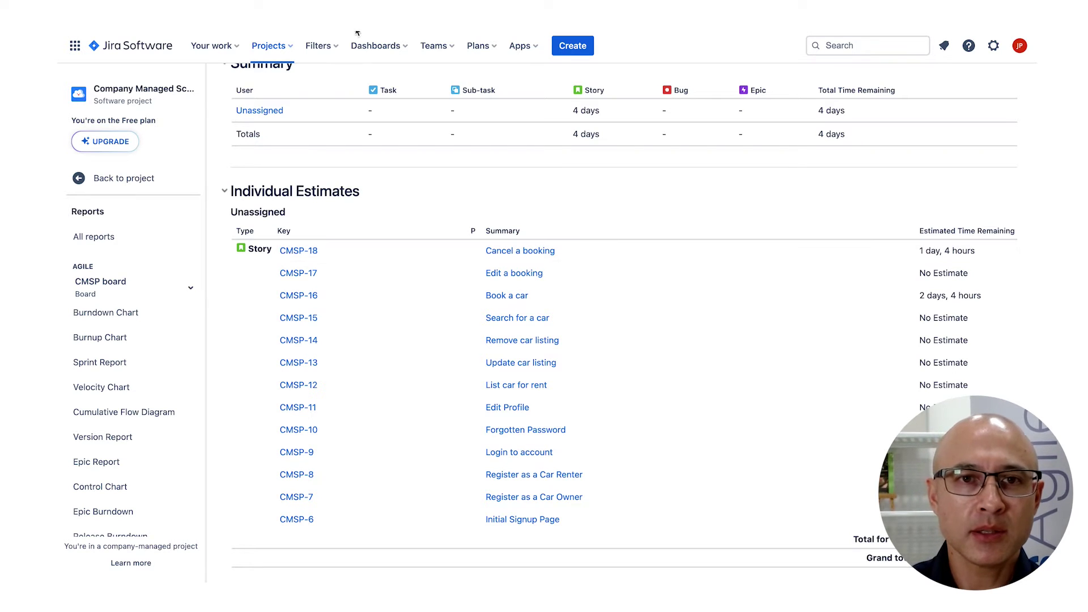
click(371, 45)
- Edit the Time Tracking dashboard and add a Workload Pie Chart gadget from the catalogue
click(417, 101)
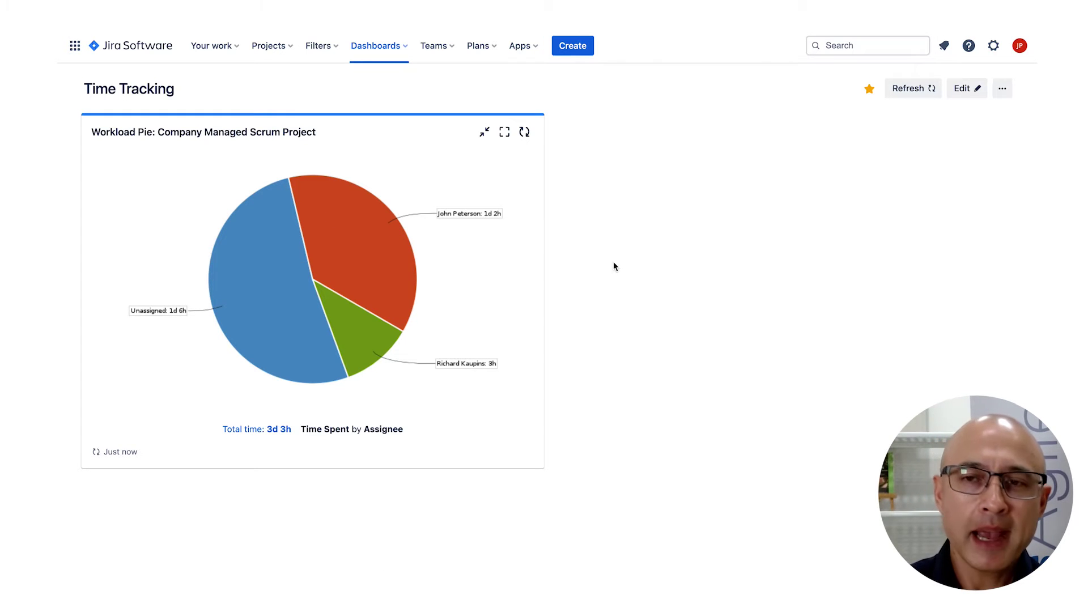
click(968, 88)
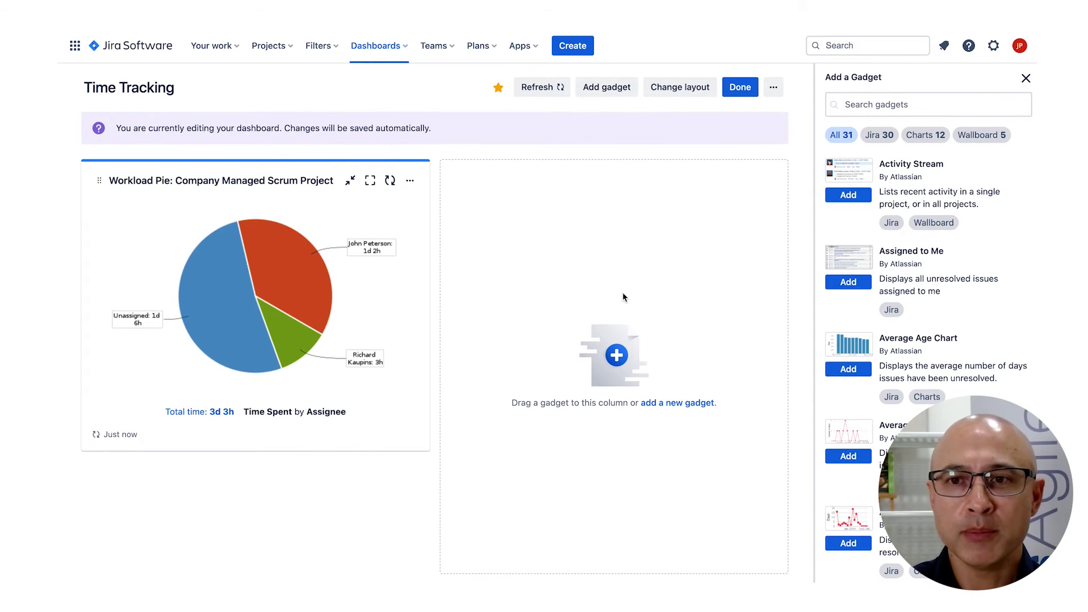
scroll(908, 276, down, 20)
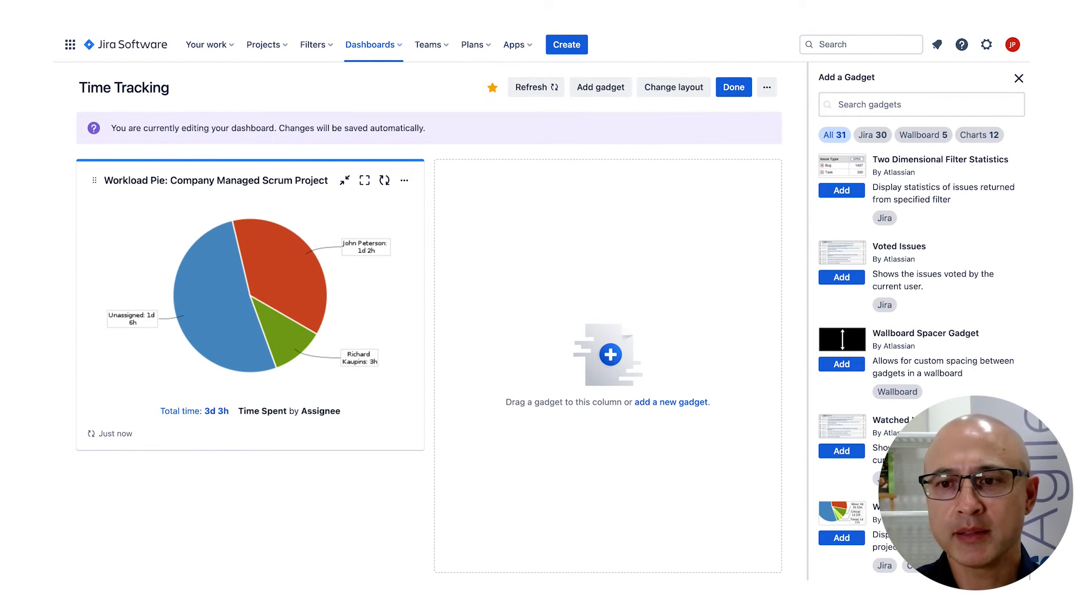
click(847, 539)
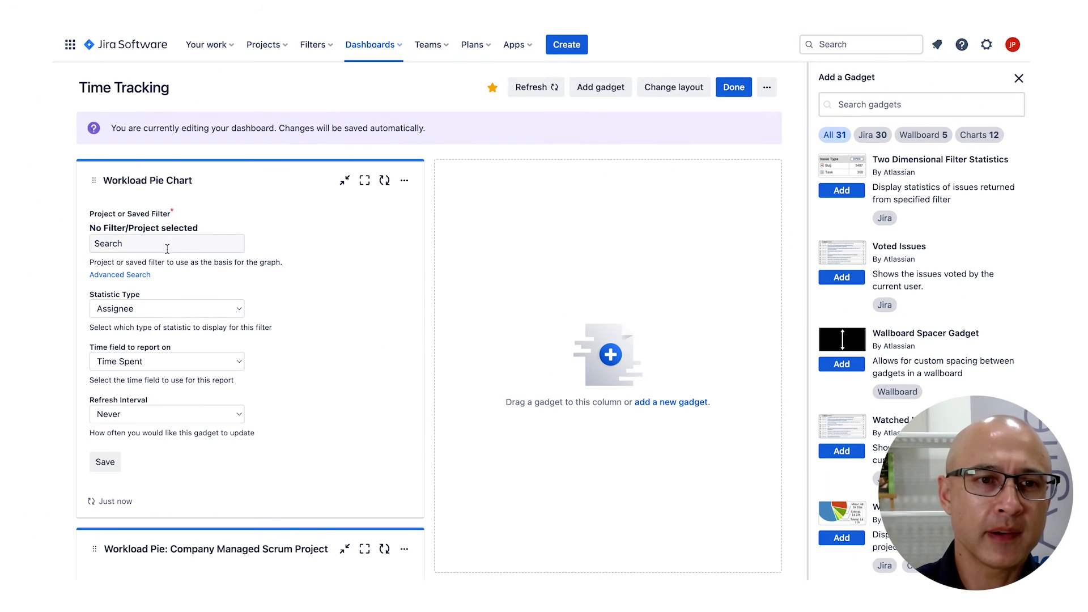
- Set the gadget to Company Managed Scrum Project with Time Spent as the time field, and save
click(167, 244)
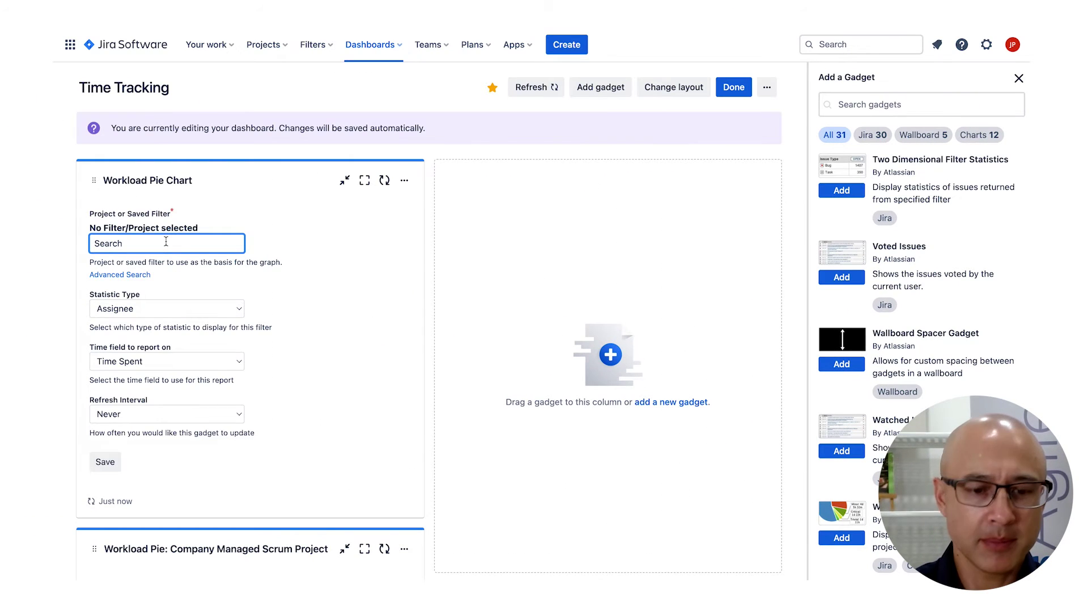
text(comp)
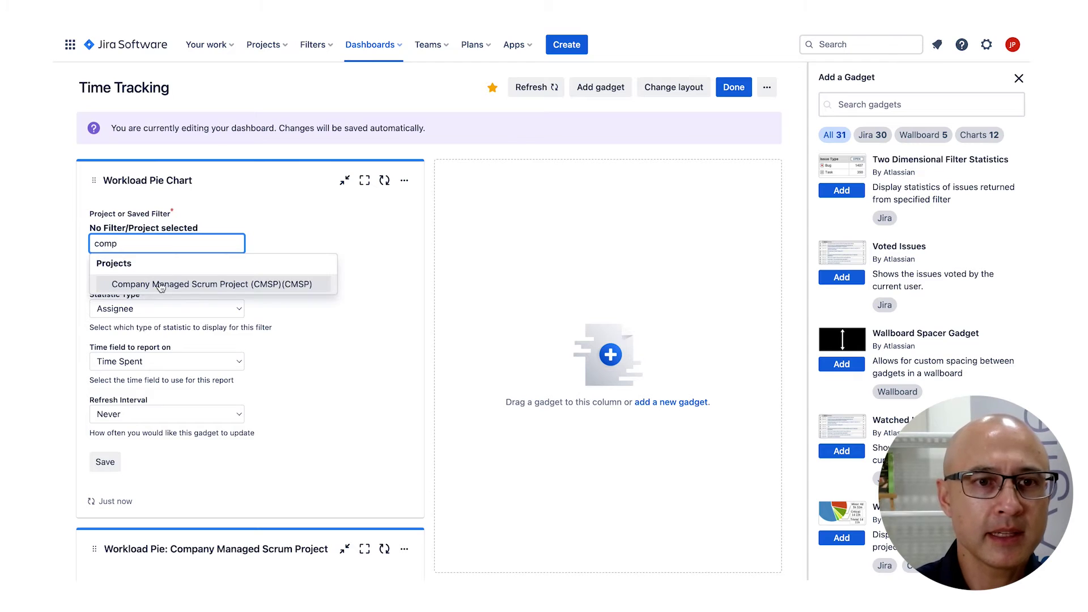
click(160, 280)
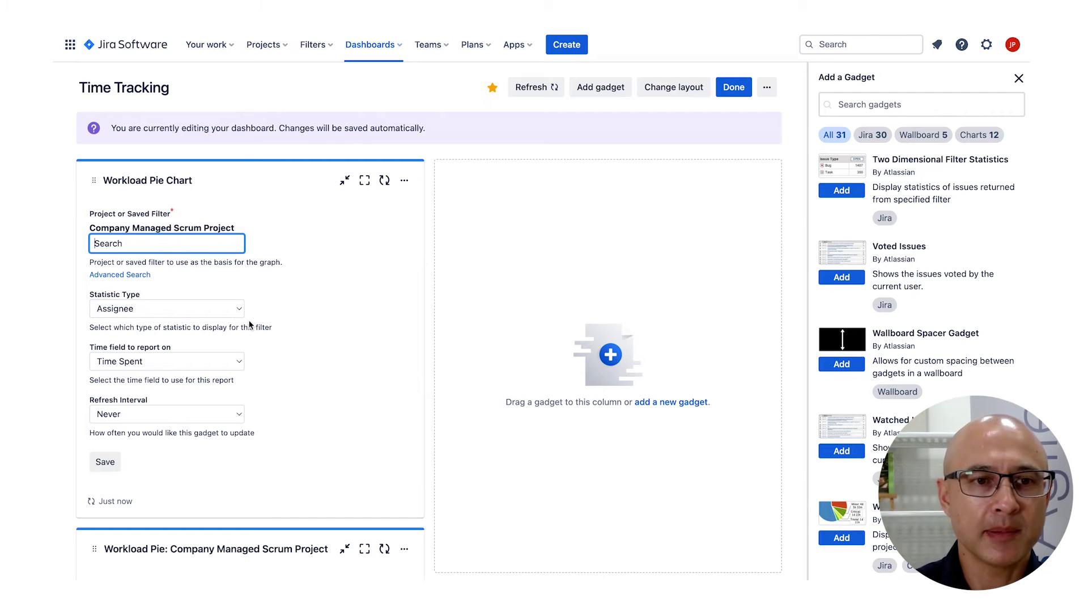
click(239, 365)
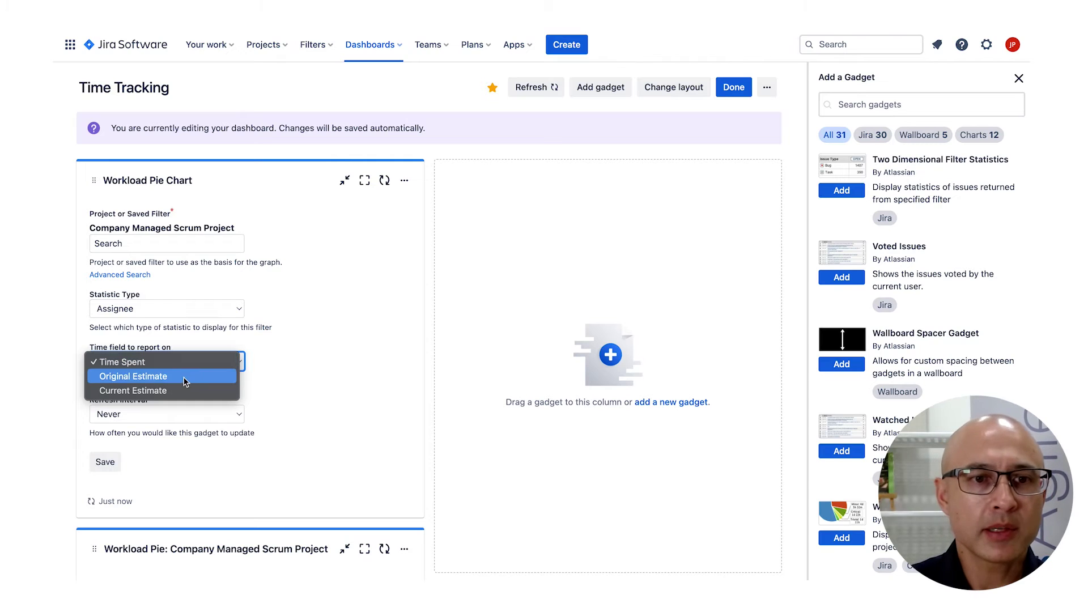
click(310, 374)
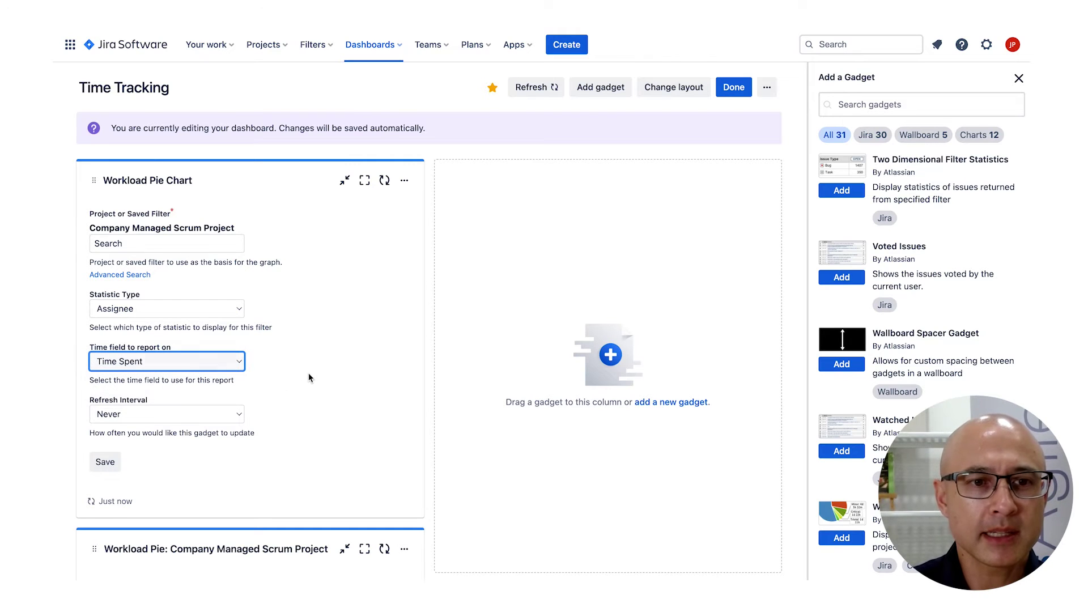
click(110, 462)
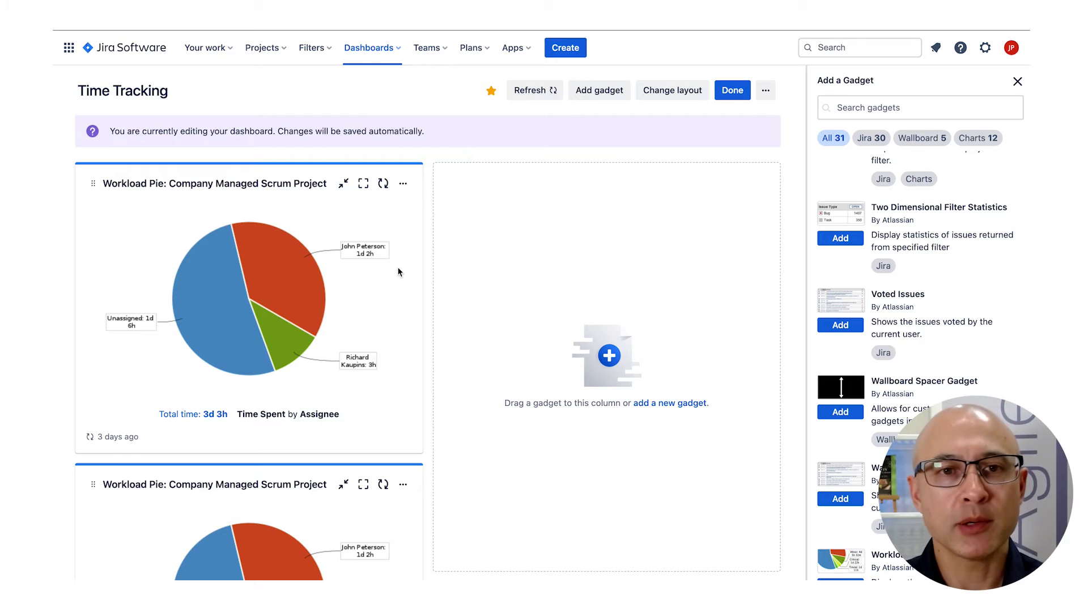
- Open Configure for the top Workload Pie gadget from its ... menu
click(403, 183)
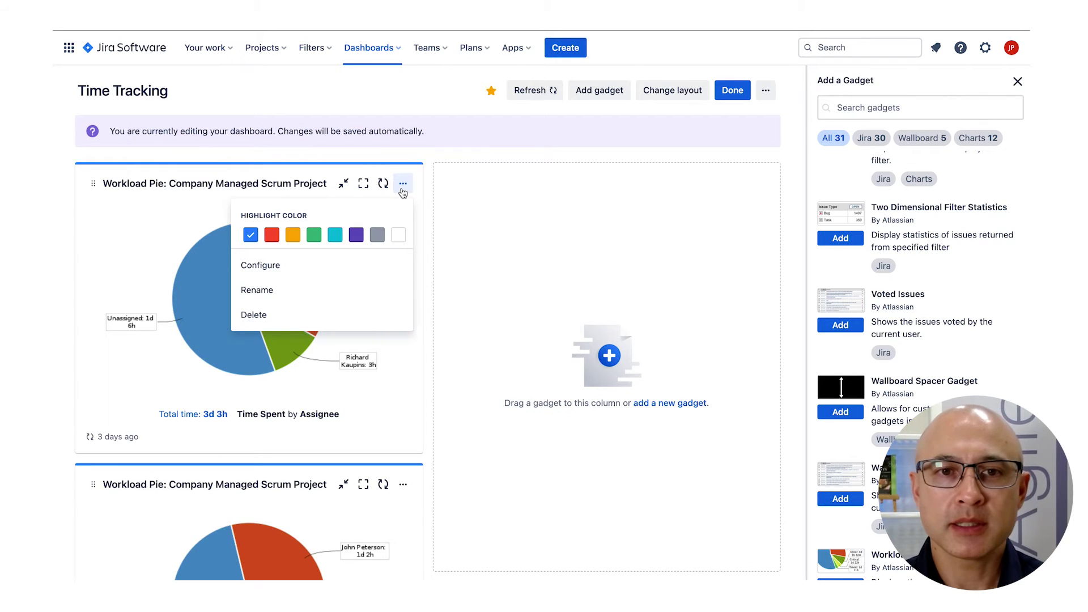
click(290, 265)
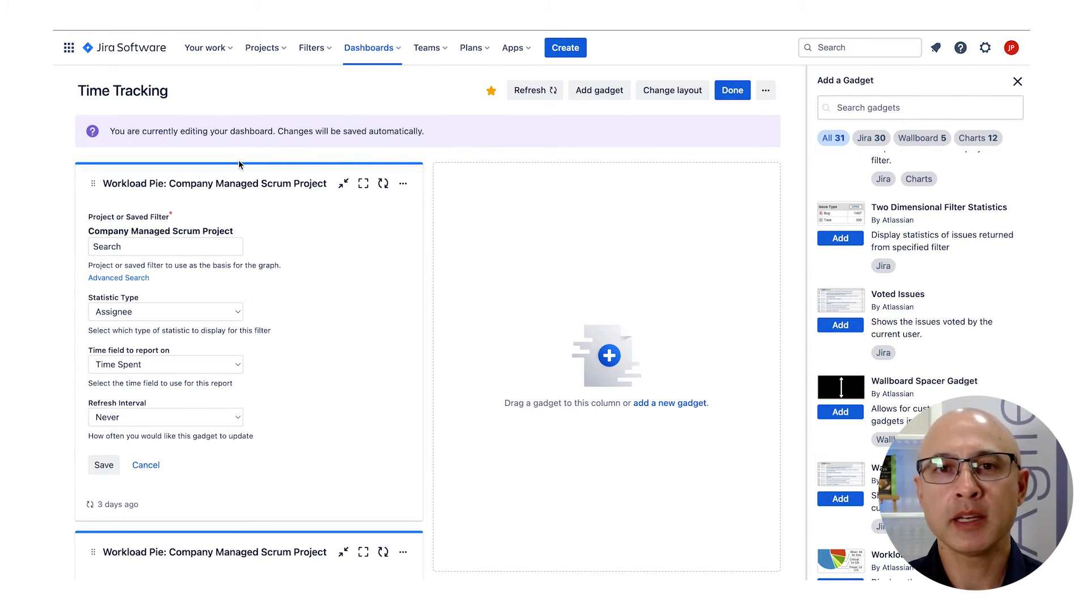
- Search the app marketplace for 'time tracking' and browse the 135 results
click(514, 53)
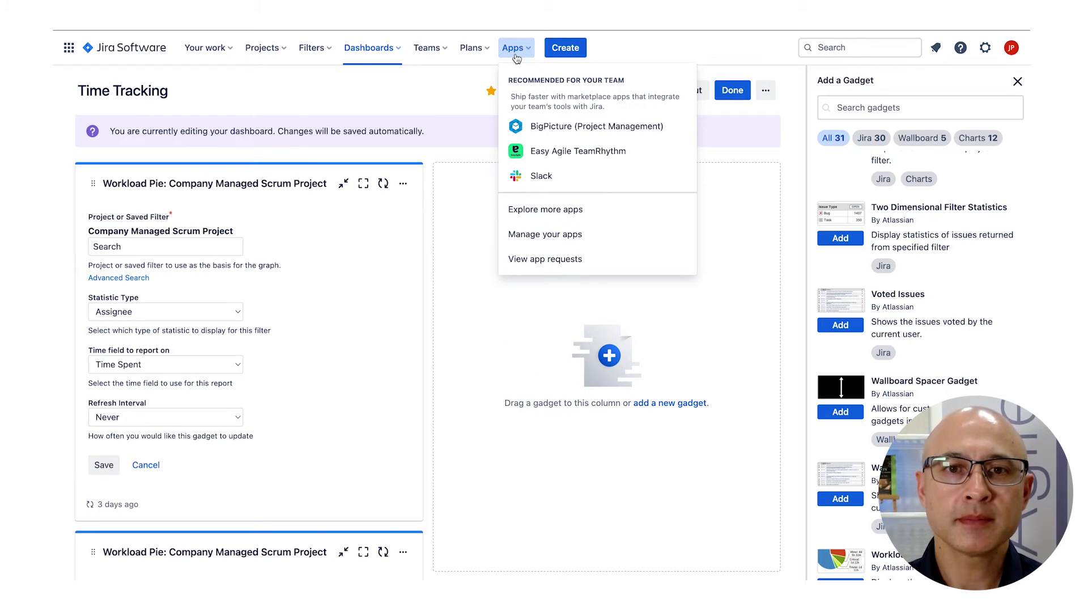
click(572, 218)
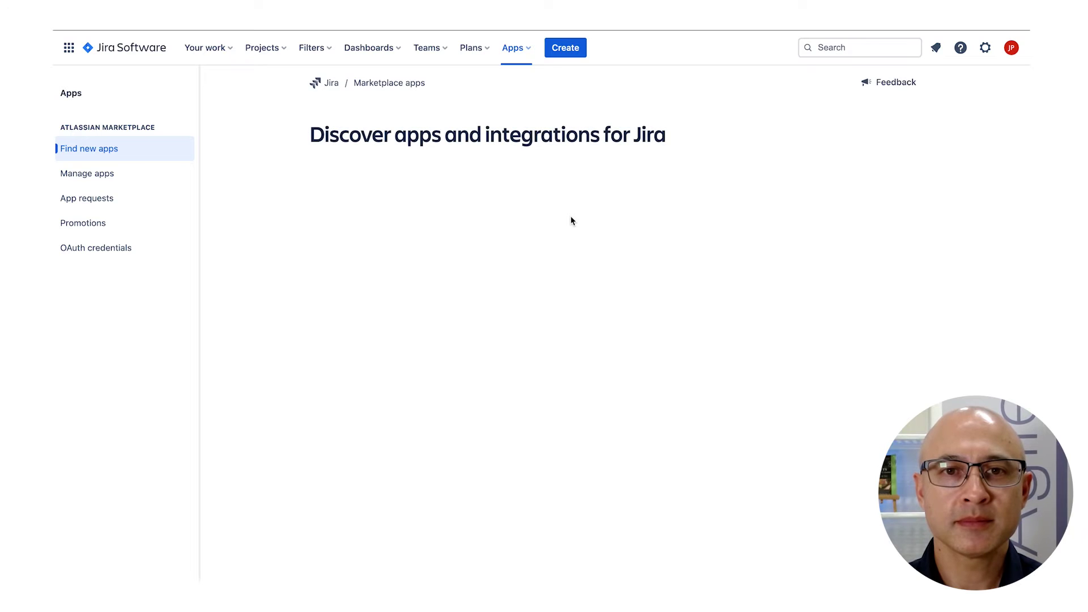
click(352, 186)
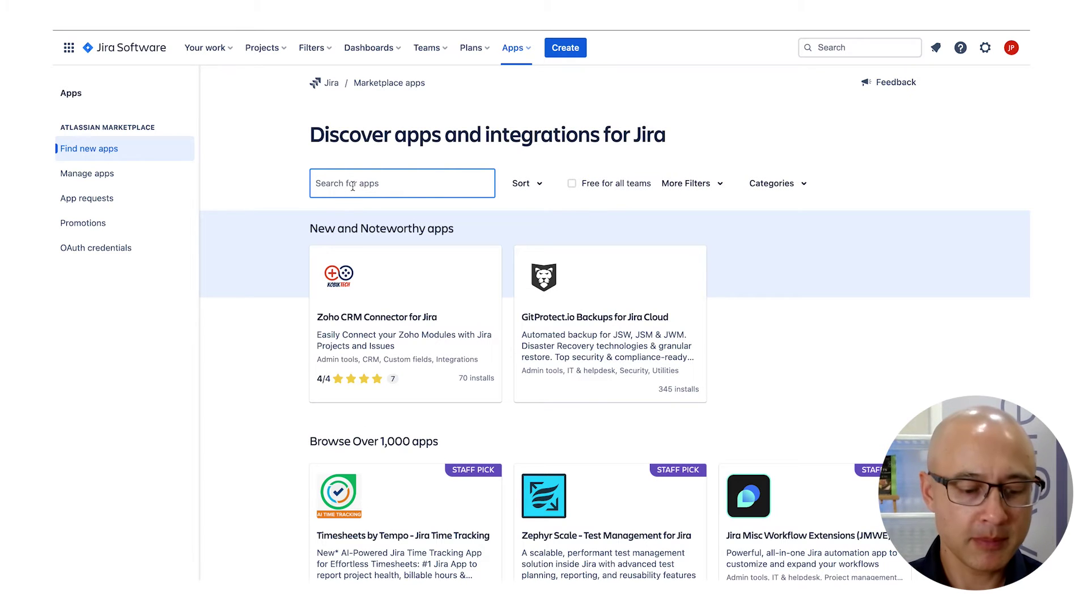
text(time tracking)
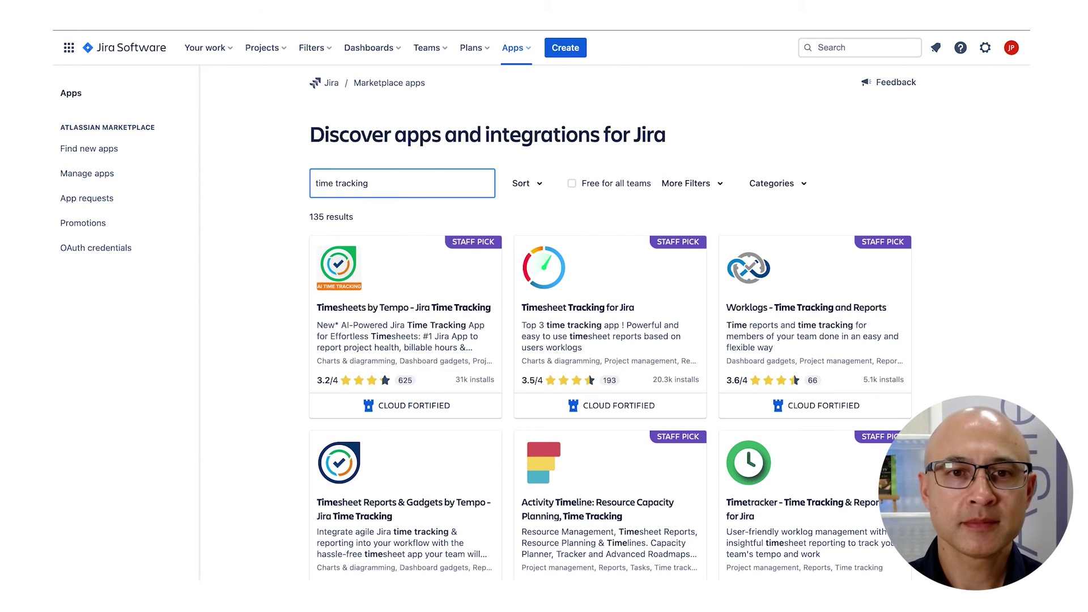
scroll(468, 231, down, 1)
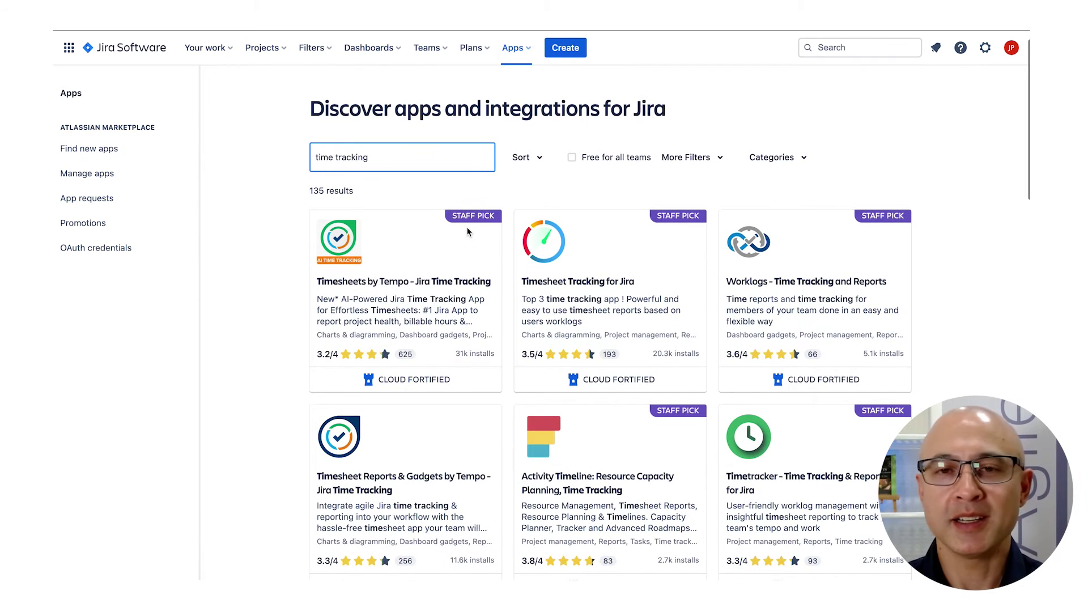
scroll(468, 231, down, 4)
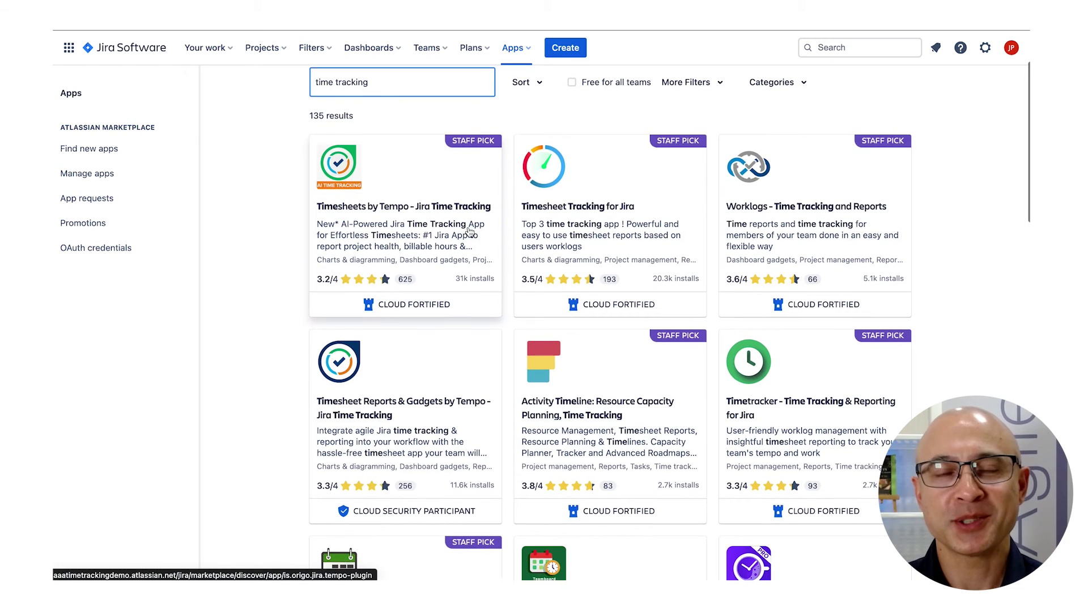
scroll(469, 233, down, 1)
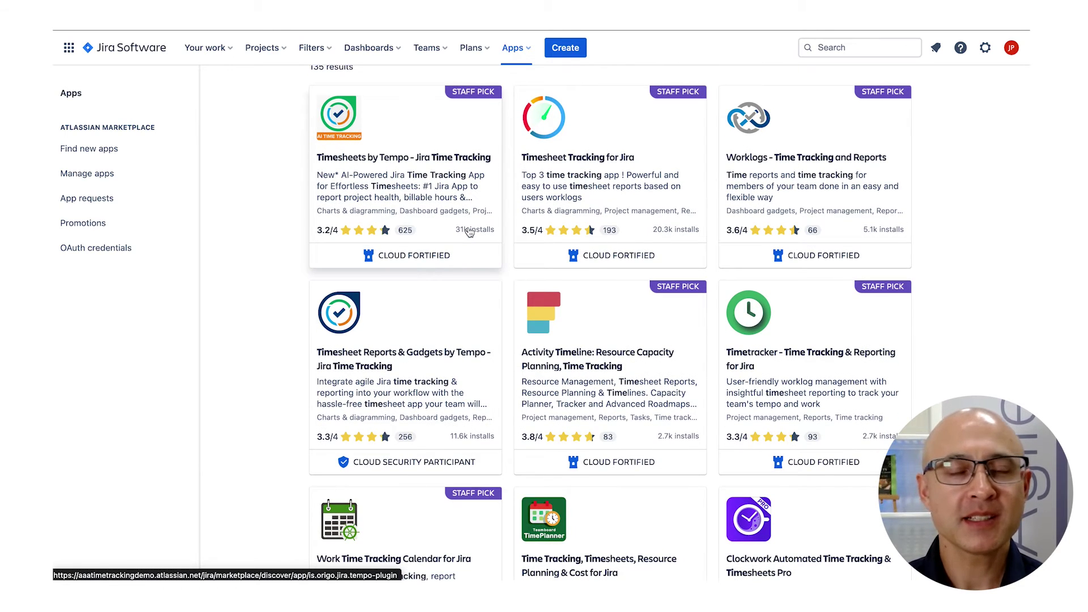